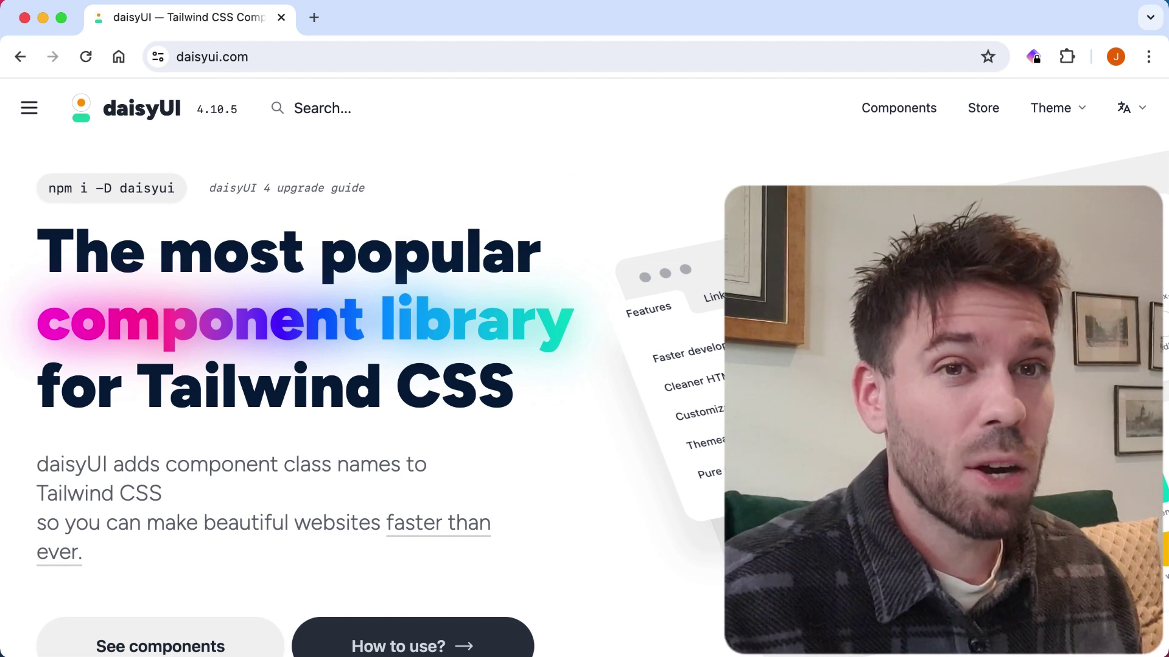
Open the list of all 55 daisyUI components and scroll down to the Table card
{"action": "left_click", "coordinate": [899, 117]}
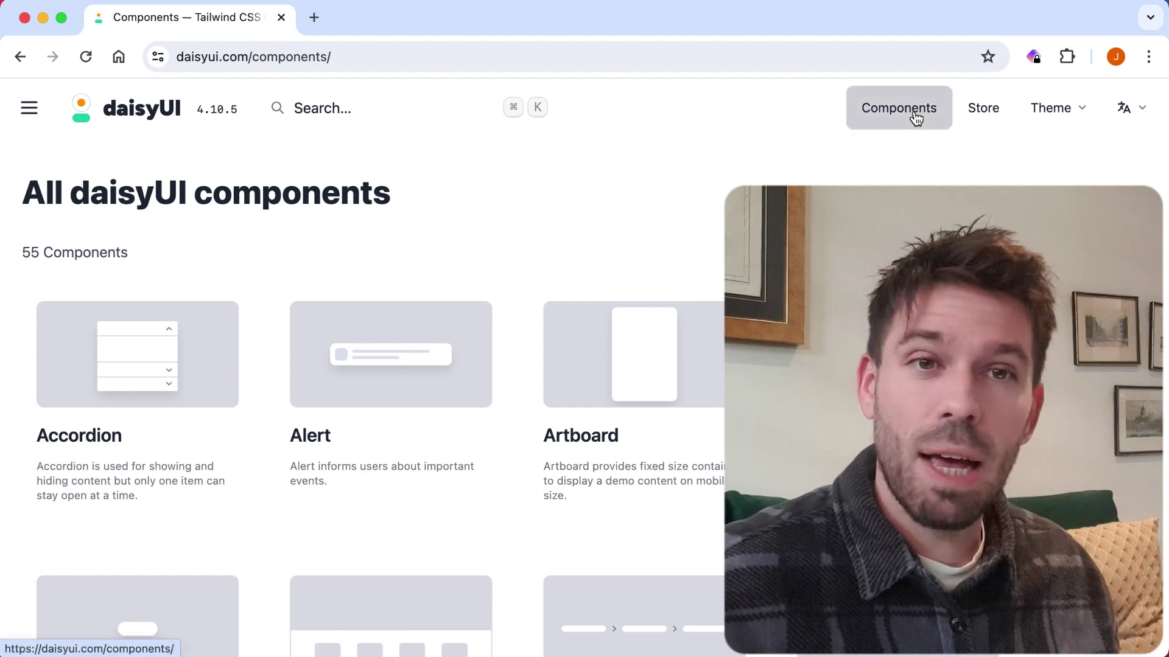
{"action": "scroll", "coordinate": [592, 192], "scroll_direction": "down", "scroll_amount": 1}
{"action": "scroll", "coordinate": [516, 201], "scroll_direction": "down", "scroll_amount": 5}
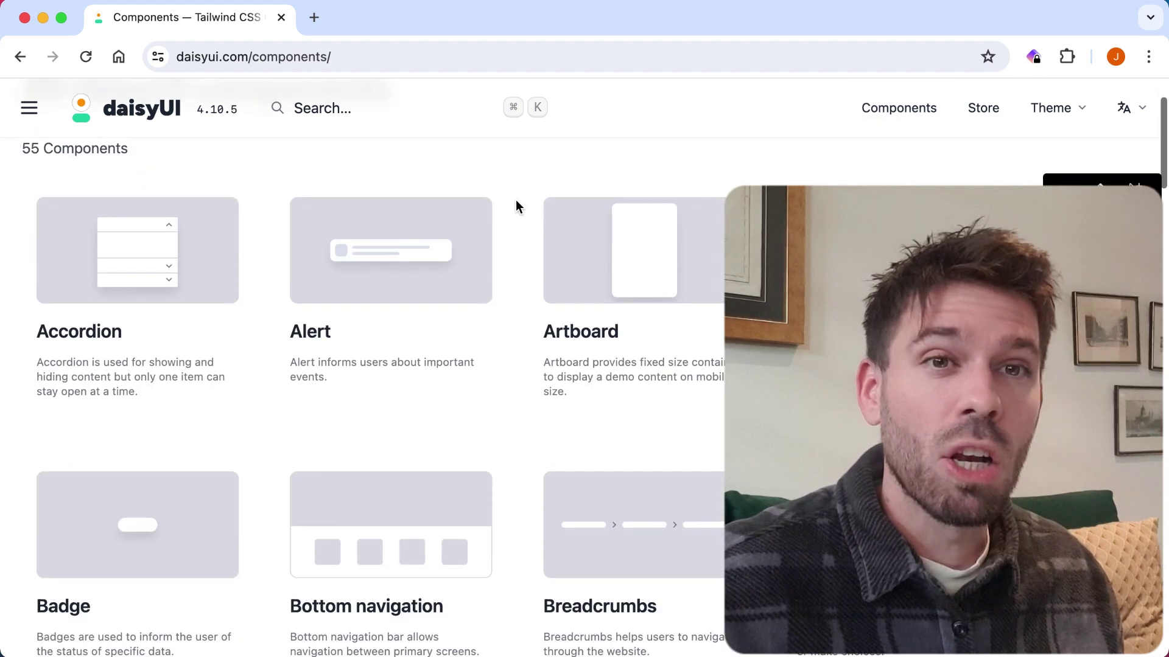
{"action": "scroll", "coordinate": [517, 201], "scroll_direction": "down", "scroll_amount": 7}
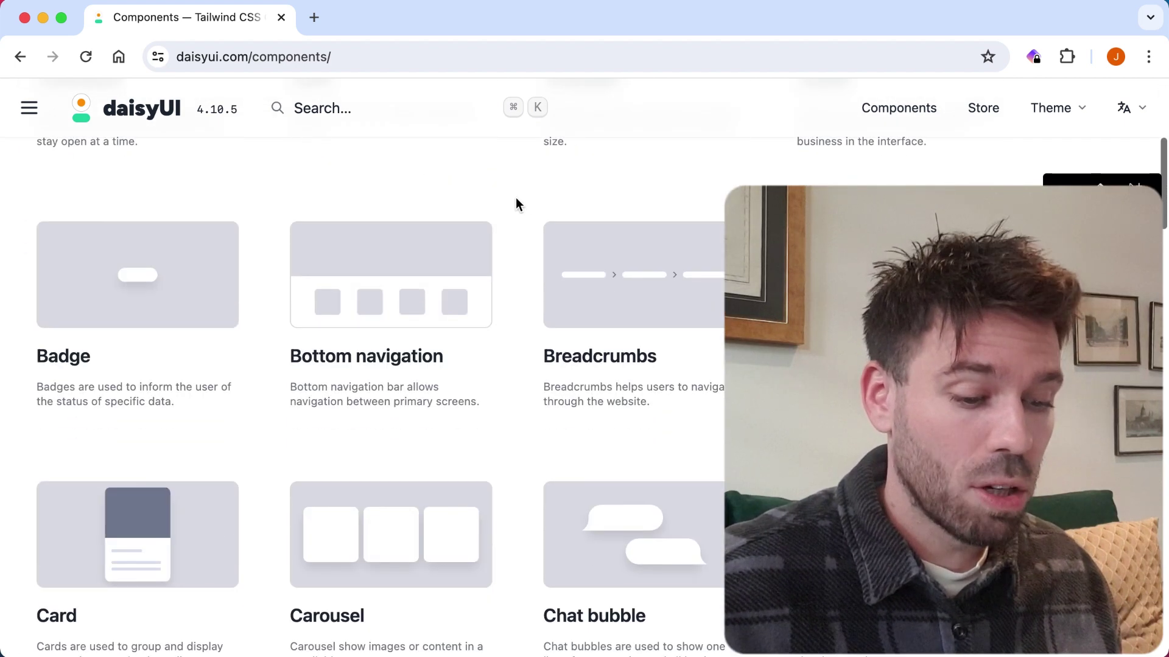
{"action": "scroll", "coordinate": [517, 199], "scroll_direction": "up", "scroll_amount": 12}
{"action": "scroll", "coordinate": [516, 205], "scroll_direction": "down", "scroll_amount": 12}
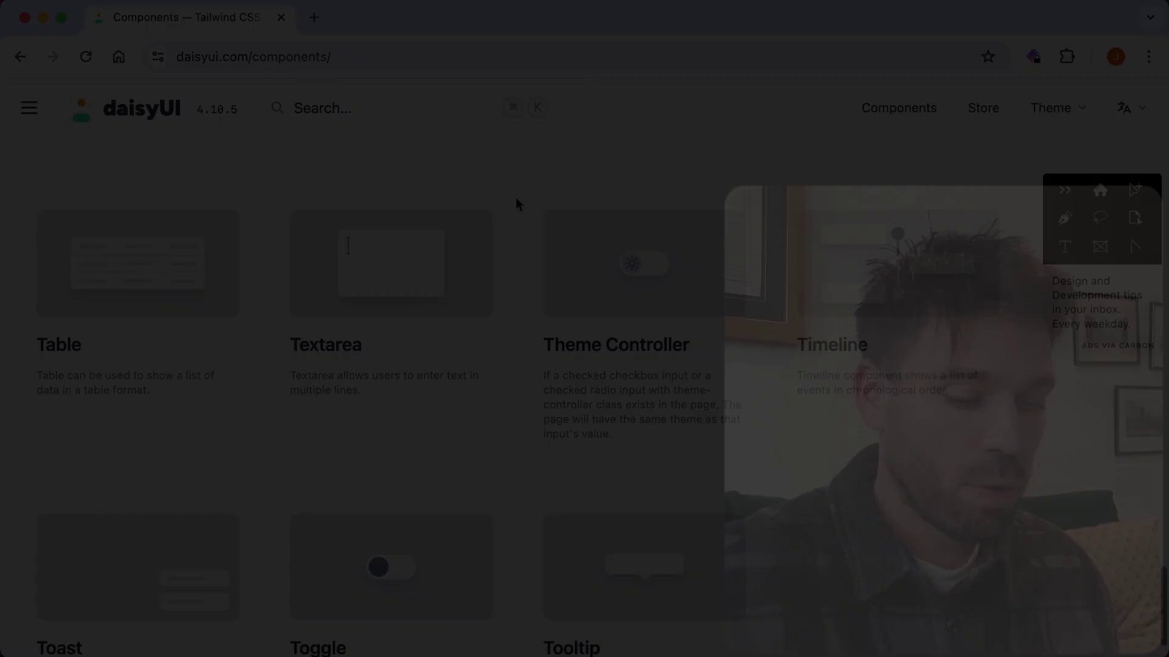
{"action": "scroll", "coordinate": [516, 204], "scroll_direction": "down", "scroll_amount": 2}
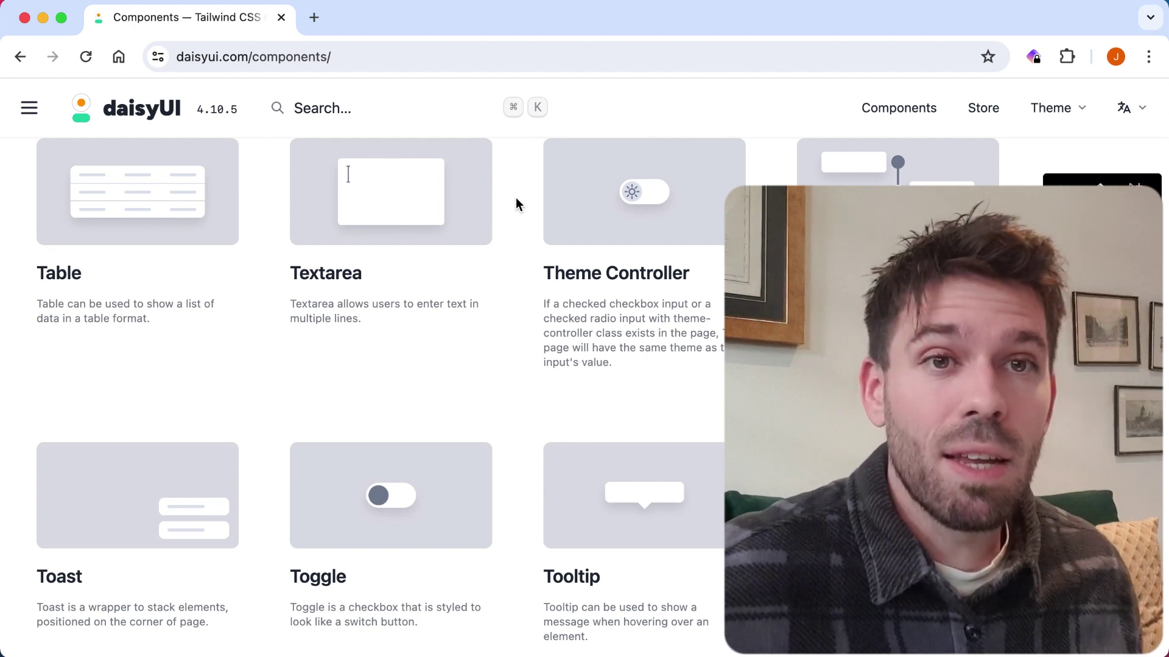
Open the Table docs and scroll through the zebra, pinned-row and sized table examples
{"action": "left_click", "coordinate": [177, 224]}
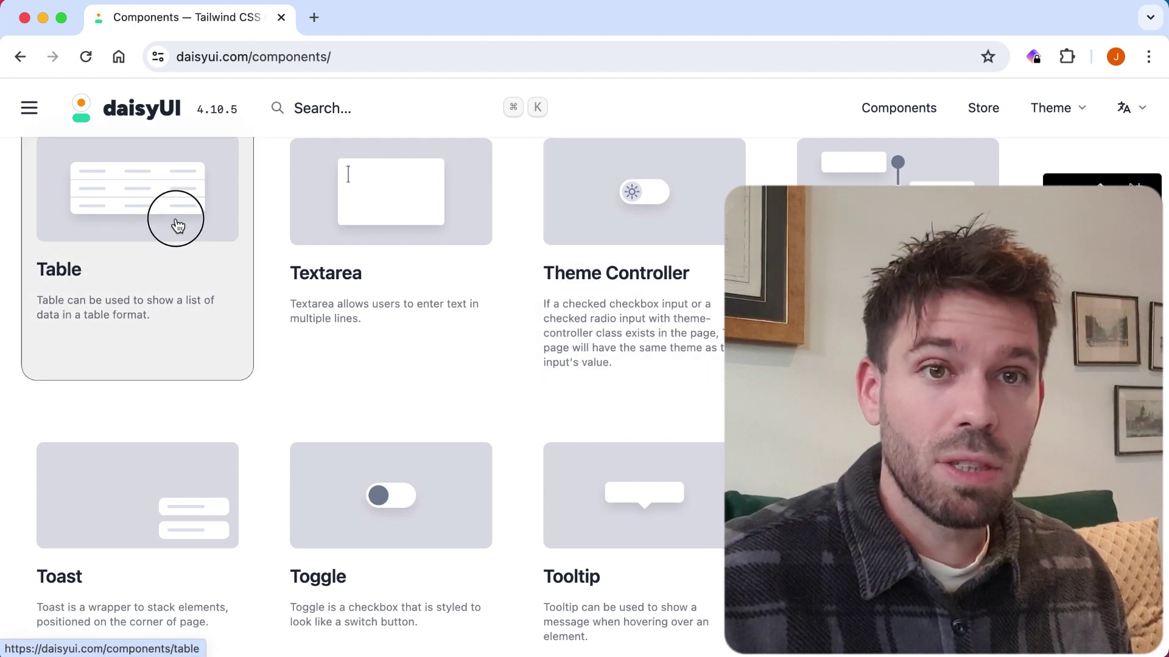
{"action": "scroll", "coordinate": [639, 334], "scroll_direction": "down", "scroll_amount": 5}
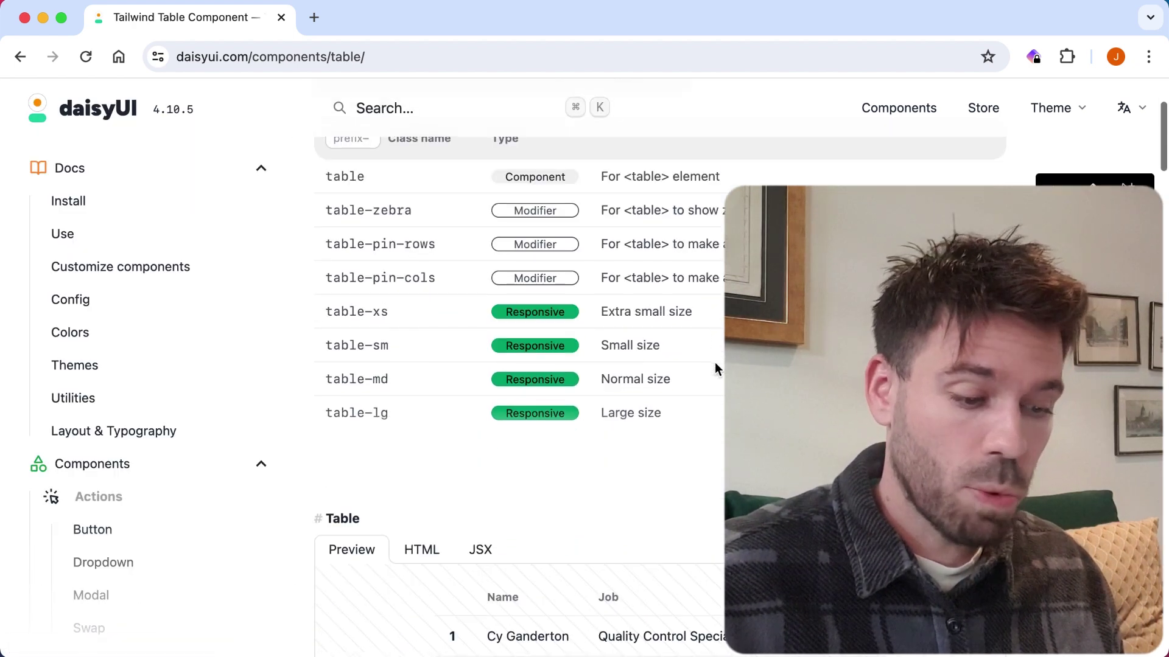
{"action": "scroll", "coordinate": [714, 363], "scroll_direction": "down", "scroll_amount": 3}
{"action": "scroll", "coordinate": [263, 355], "scroll_direction": "down", "scroll_amount": 5}
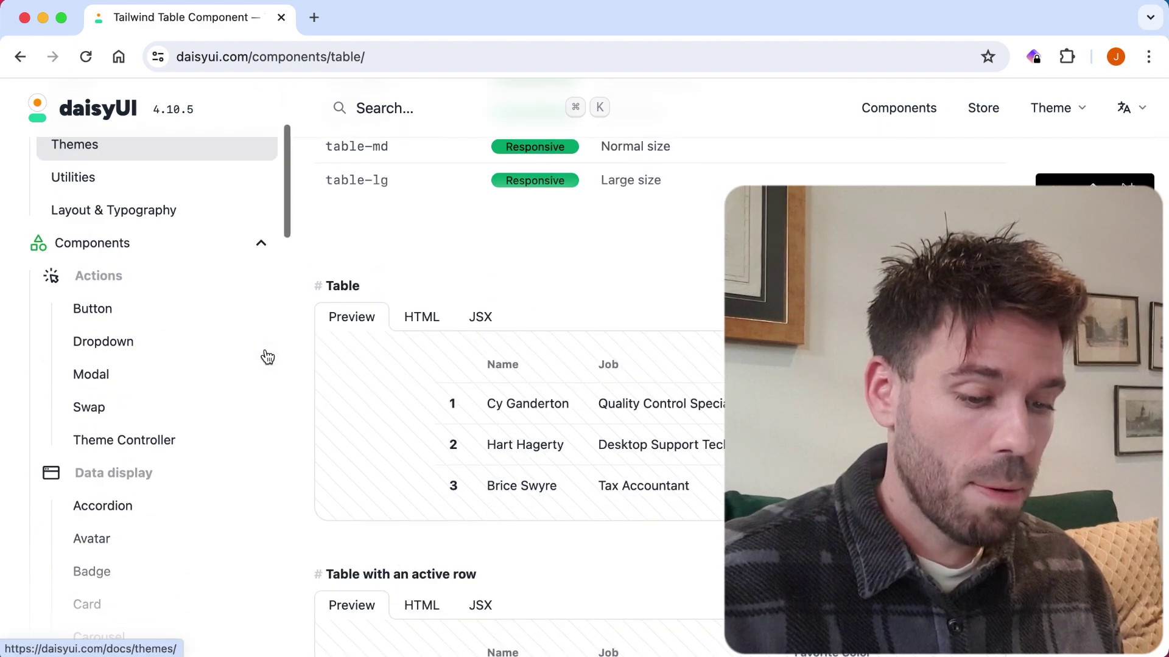
{"action": "scroll", "coordinate": [321, 335], "scroll_direction": "down", "scroll_amount": 10}
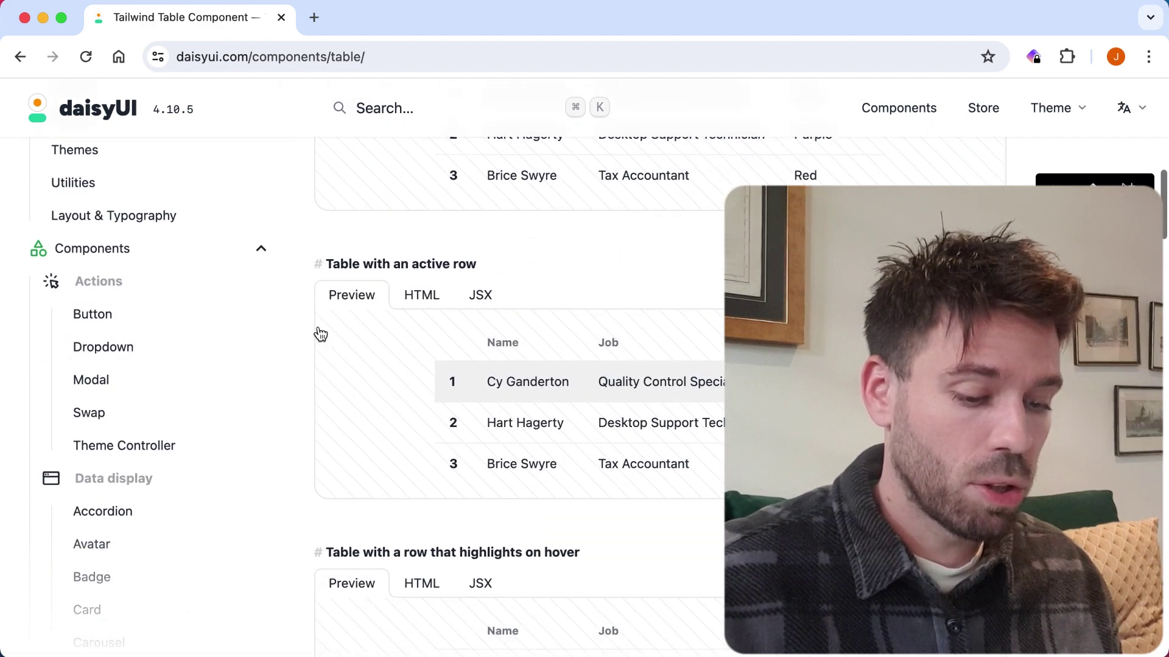
{"action": "scroll", "coordinate": [321, 335], "scroll_direction": "down", "scroll_amount": 11}
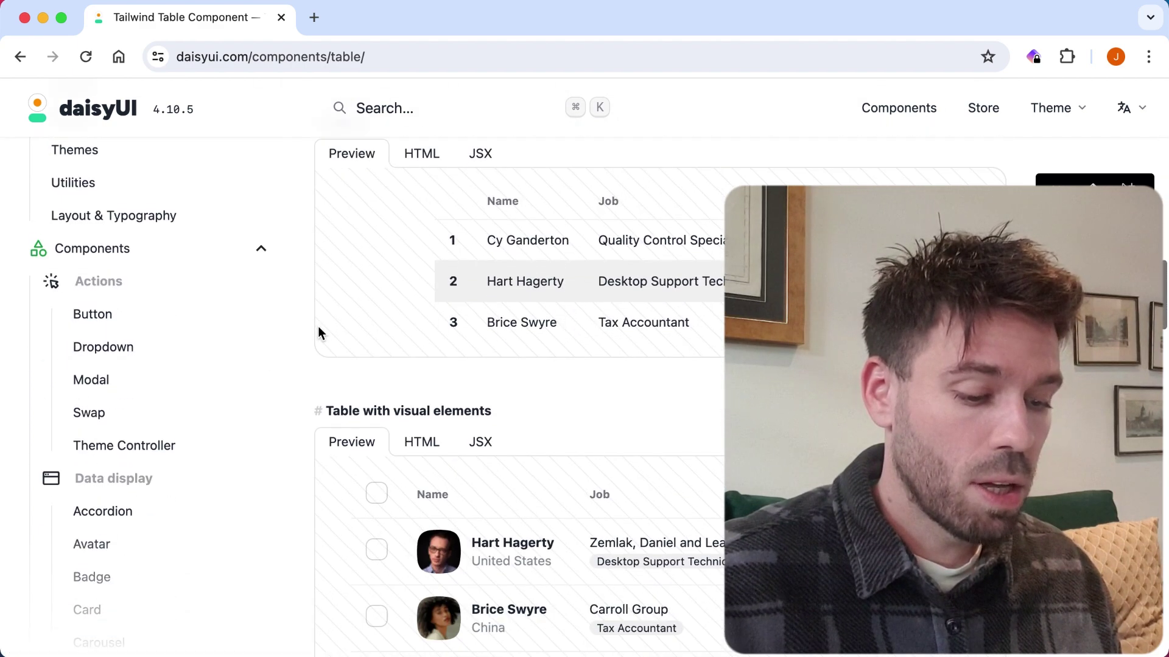
{"action": "scroll", "coordinate": [318, 326], "scroll_direction": "down", "scroll_amount": 10}
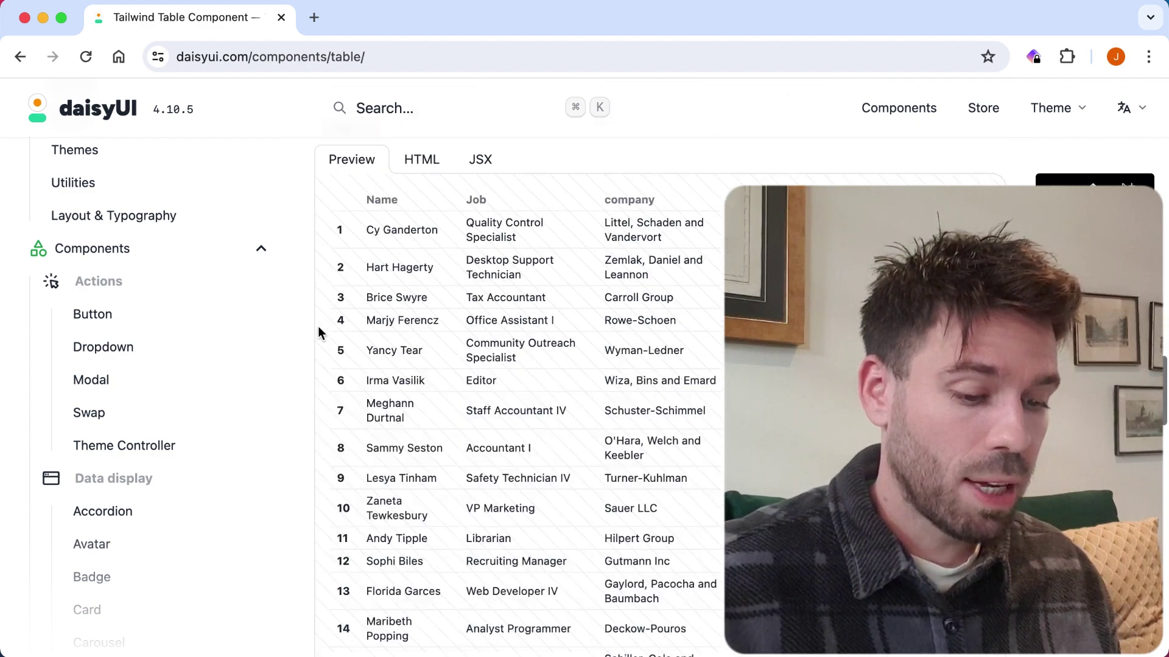
{"action": "scroll", "coordinate": [317, 328], "scroll_direction": "down", "scroll_amount": 15}
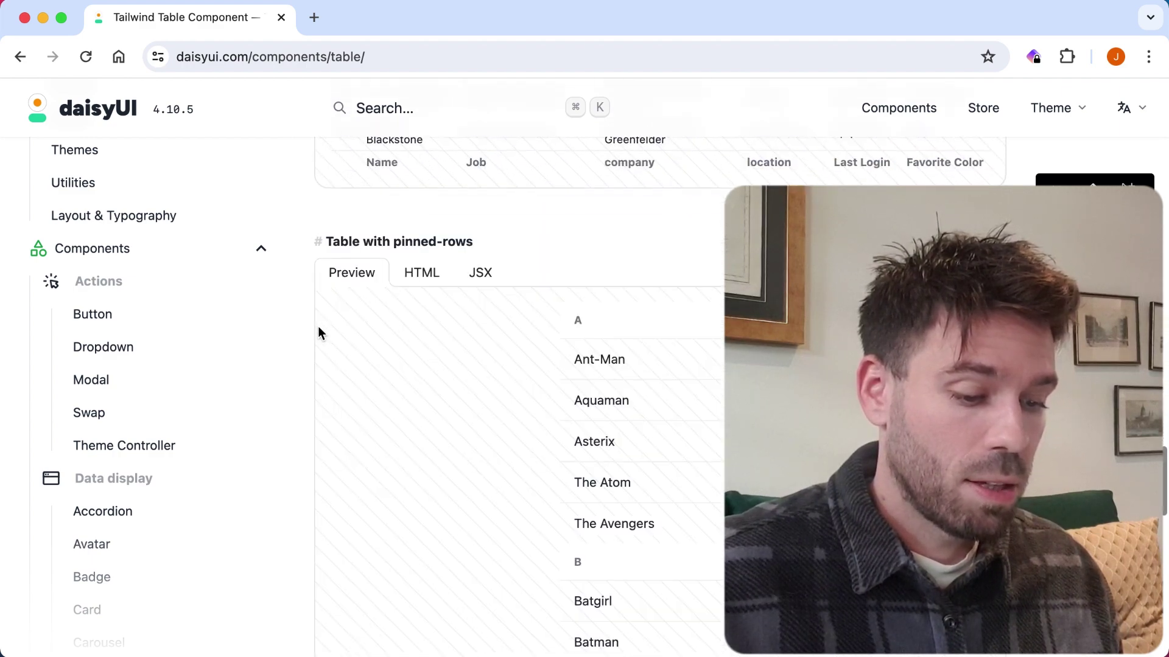
{"action": "scroll", "coordinate": [318, 326], "scroll_direction": "down", "scroll_amount": 6}
{"action": "scroll", "coordinate": [318, 326], "scroll_direction": "up", "scroll_amount": 8}
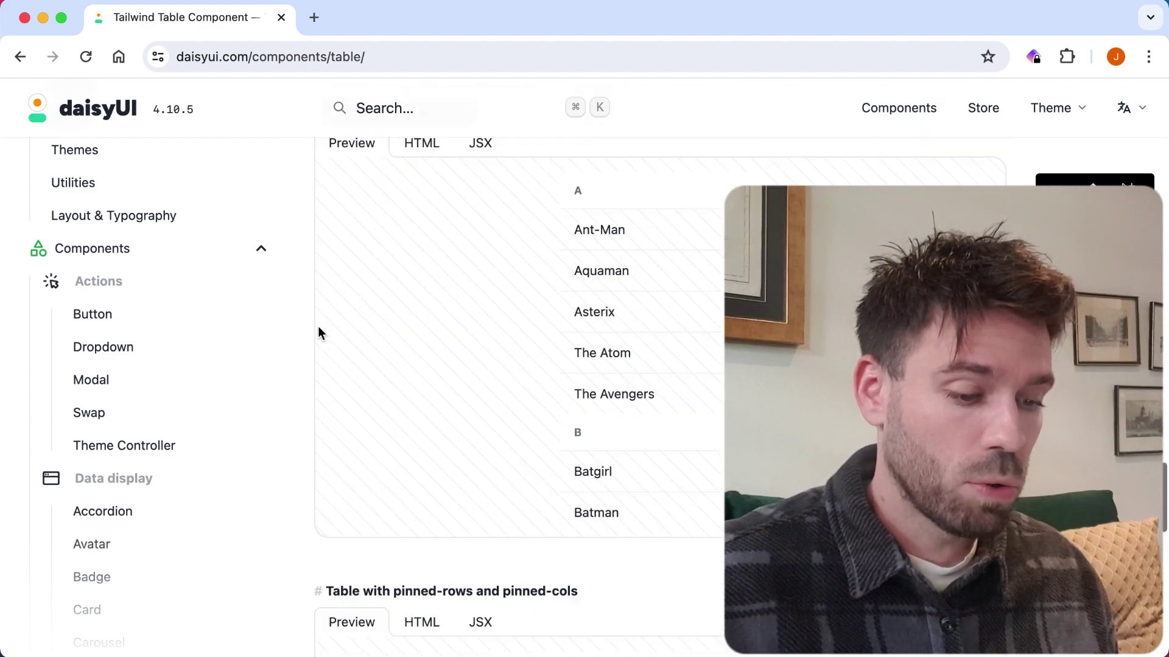
{"action": "scroll", "coordinate": [579, 398], "scroll_direction": "down", "scroll_amount": 5}
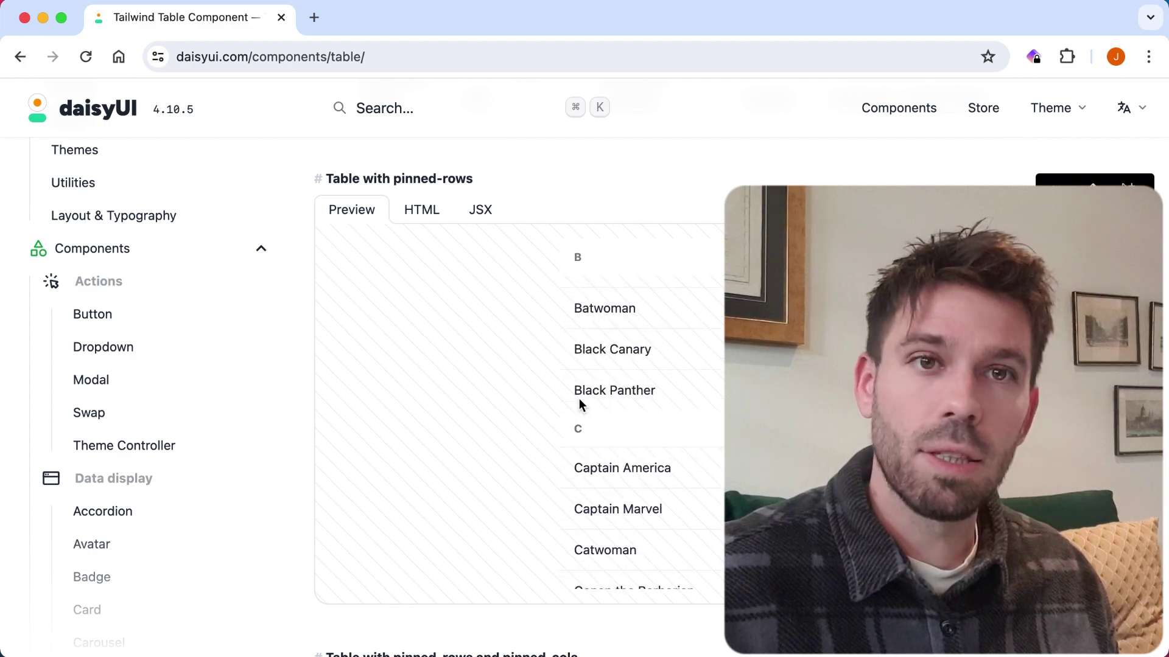
{"action": "scroll", "coordinate": [373, 411], "scroll_direction": "down", "scroll_amount": 6}
{"action": "scroll", "coordinate": [280, 390], "scroll_direction": "down", "scroll_amount": 6}
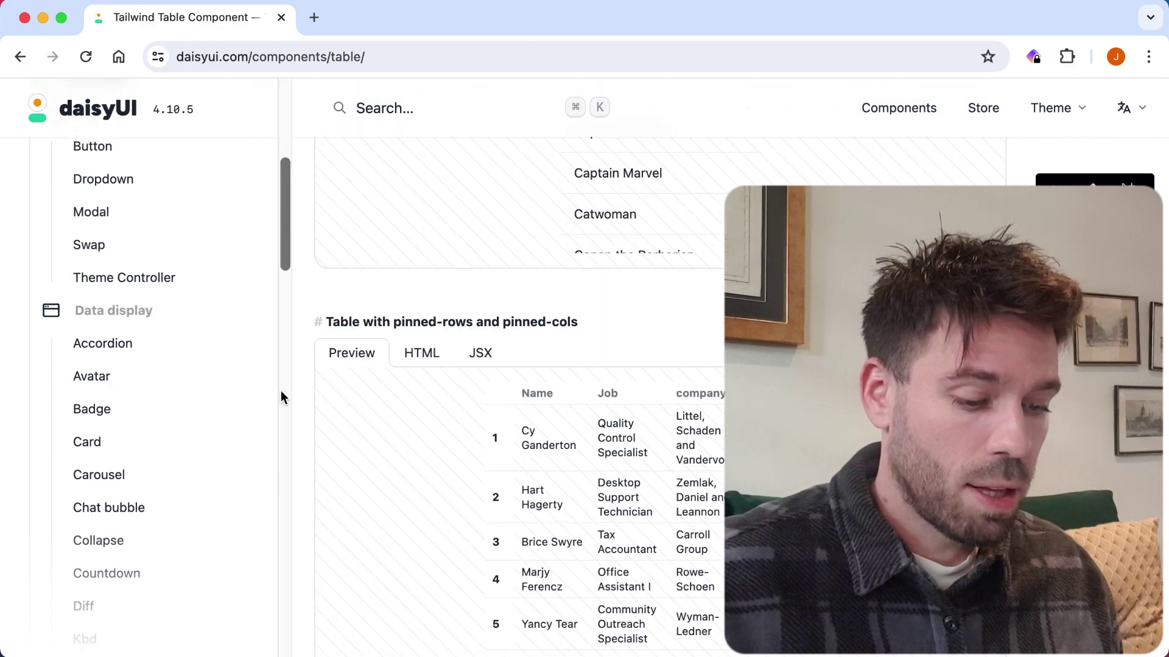
{"action": "scroll", "coordinate": [343, 377], "scroll_direction": "down", "scroll_amount": 5}
{"action": "scroll", "coordinate": [343, 377], "scroll_direction": "up", "scroll_amount": 15}
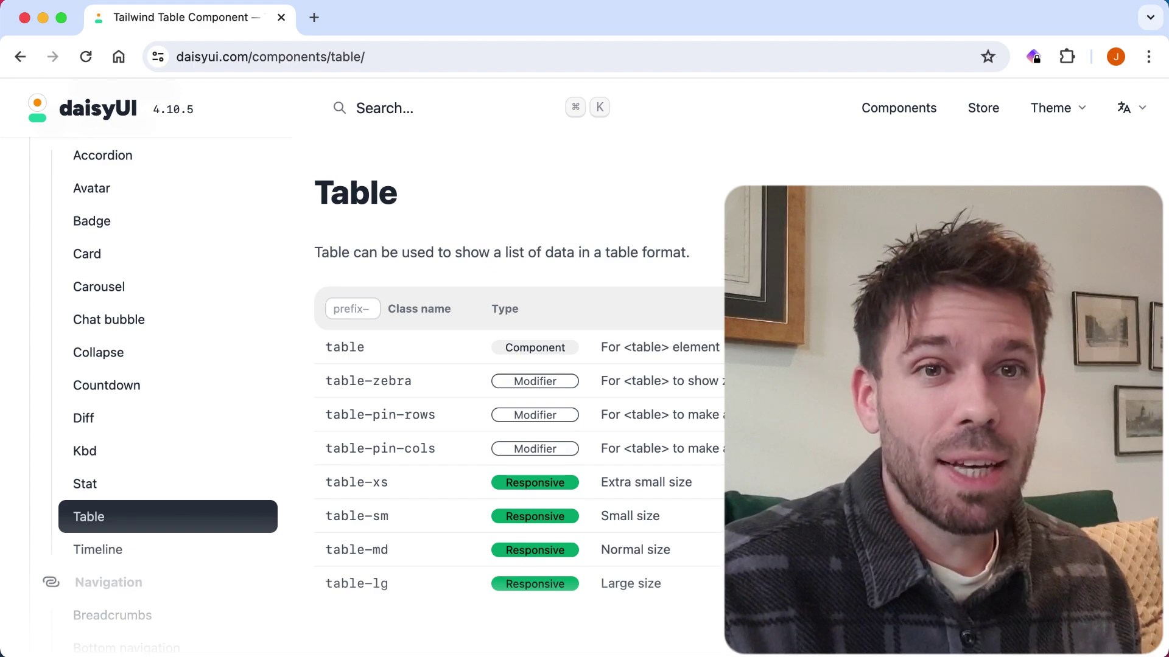
Show the basic Table example as HTML code, briefly checking the JSX version first
{"action": "scroll", "coordinate": [412, 280], "scroll_direction": "down", "scroll_amount": 7}
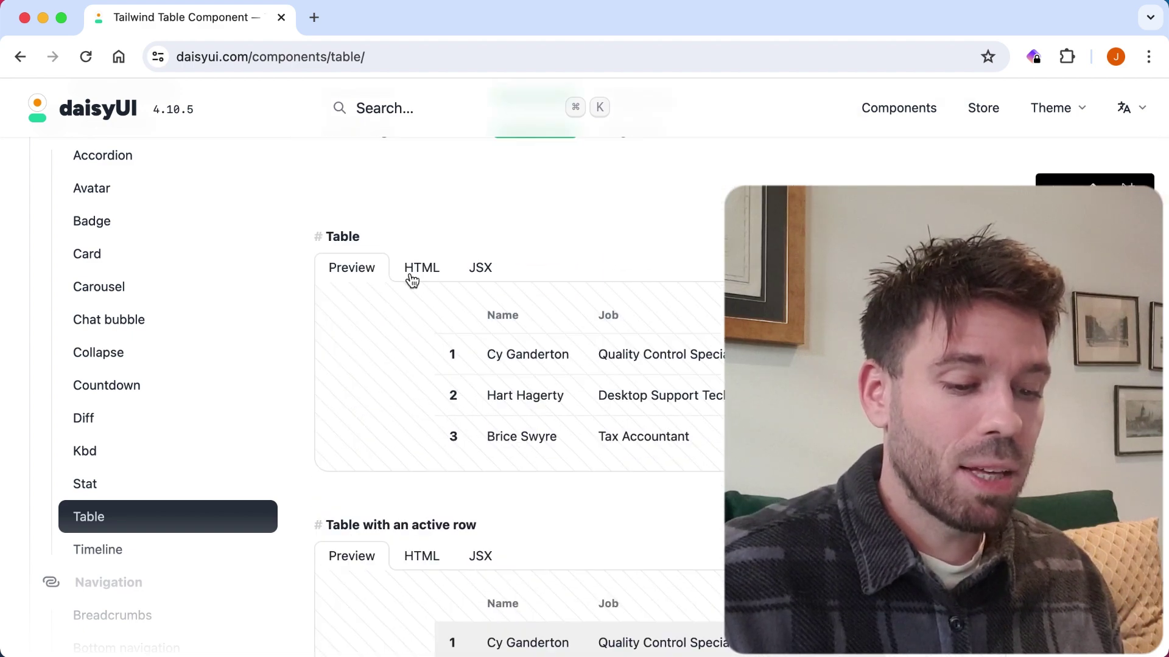
{"action": "left_click", "coordinate": [422, 279]}
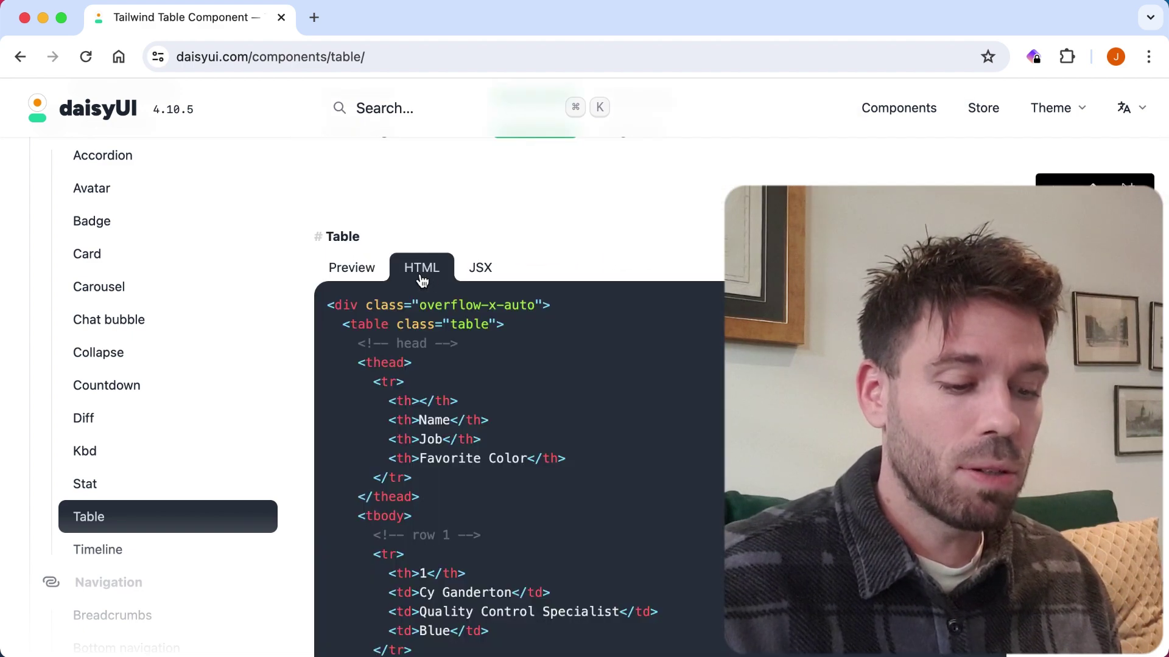
{"action": "left_click", "coordinate": [483, 275]}
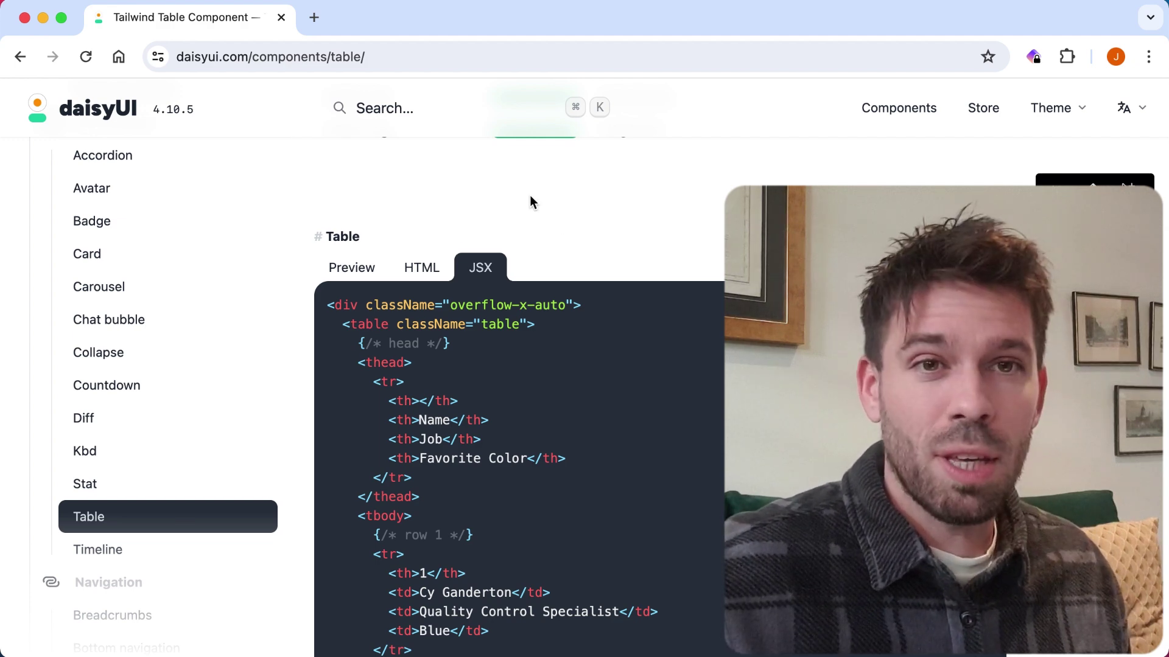
{"action": "scroll", "coordinate": [532, 201], "scroll_direction": "down", "scroll_amount": 1}
{"action": "left_click", "coordinate": [422, 249]}
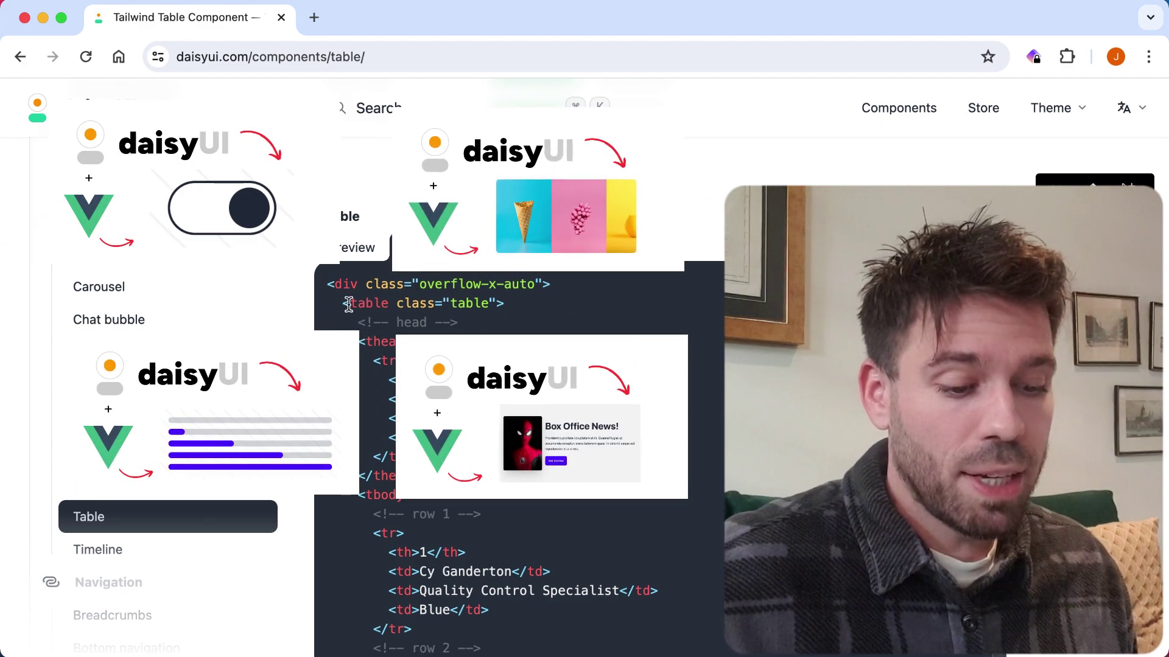
{"action": "scroll", "coordinate": [347, 300], "scroll_direction": "down", "scroll_amount": 2}
{"action": "scroll", "coordinate": [347, 300], "scroll_direction": "up", "scroll_amount": 2}
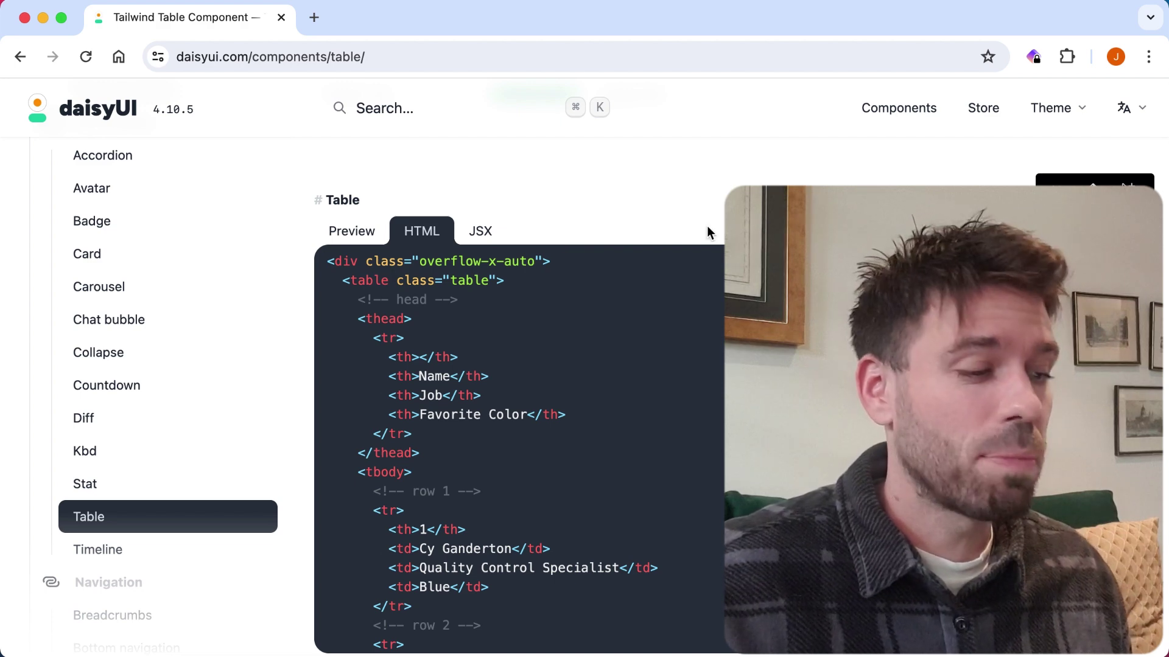
{"action": "left_click", "coordinate": [984, 109]}
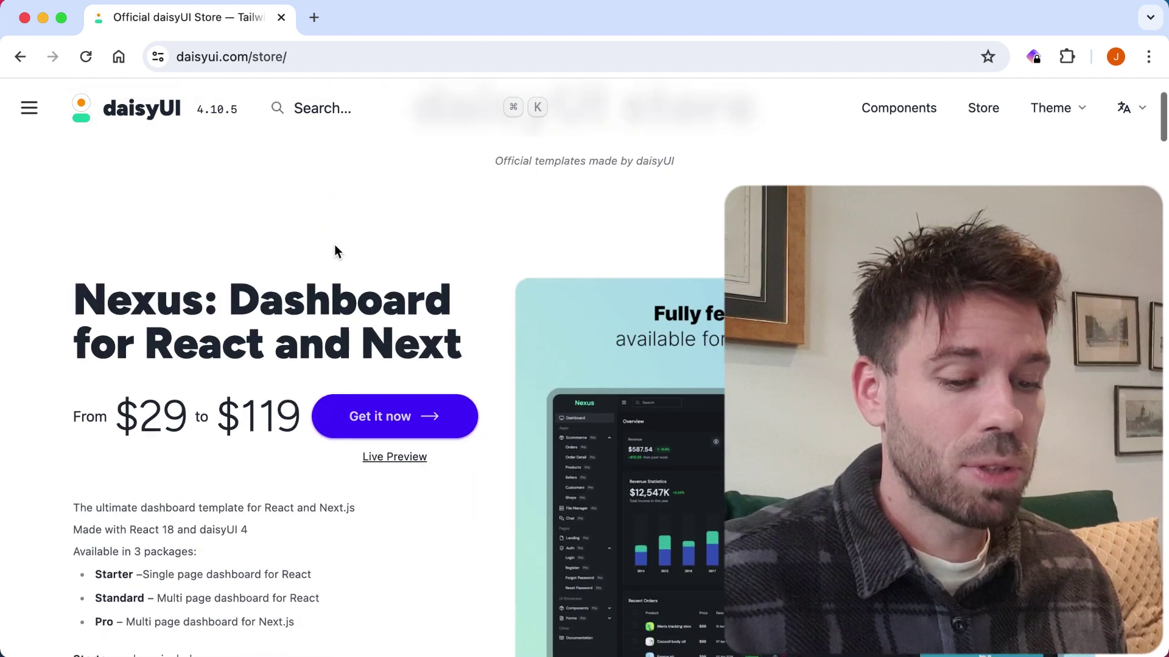
{"action": "scroll", "coordinate": [55, 234], "scroll_direction": "down", "scroll_amount": 3}
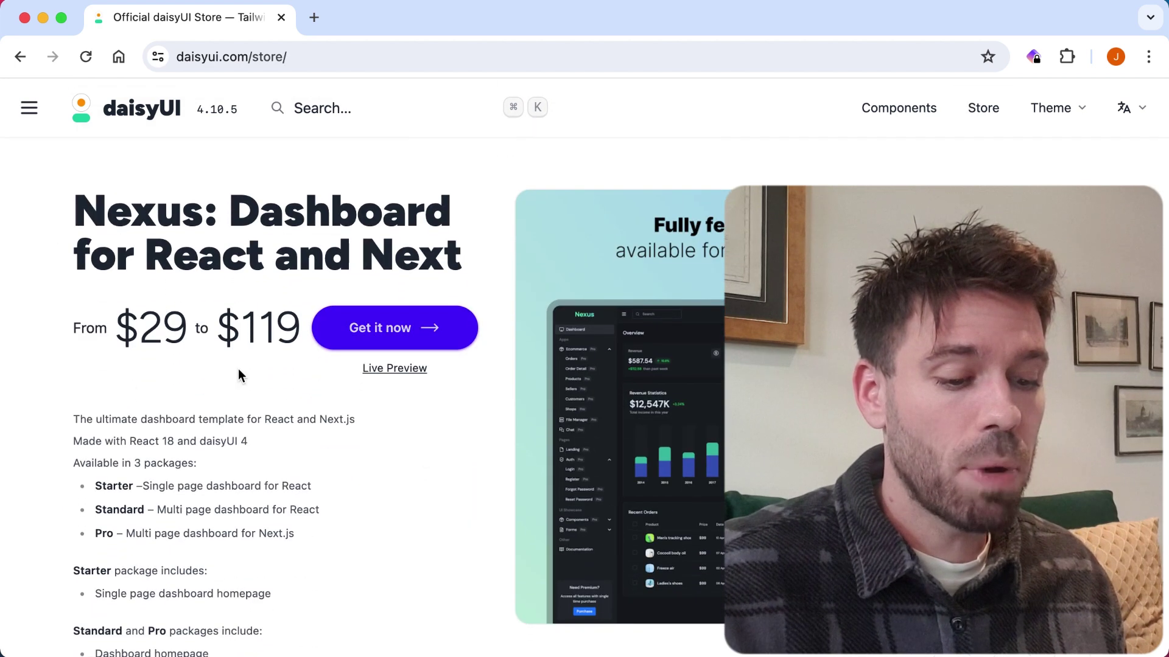
{"action": "scroll", "coordinate": [287, 406], "scroll_direction": "down", "scroll_amount": 15}
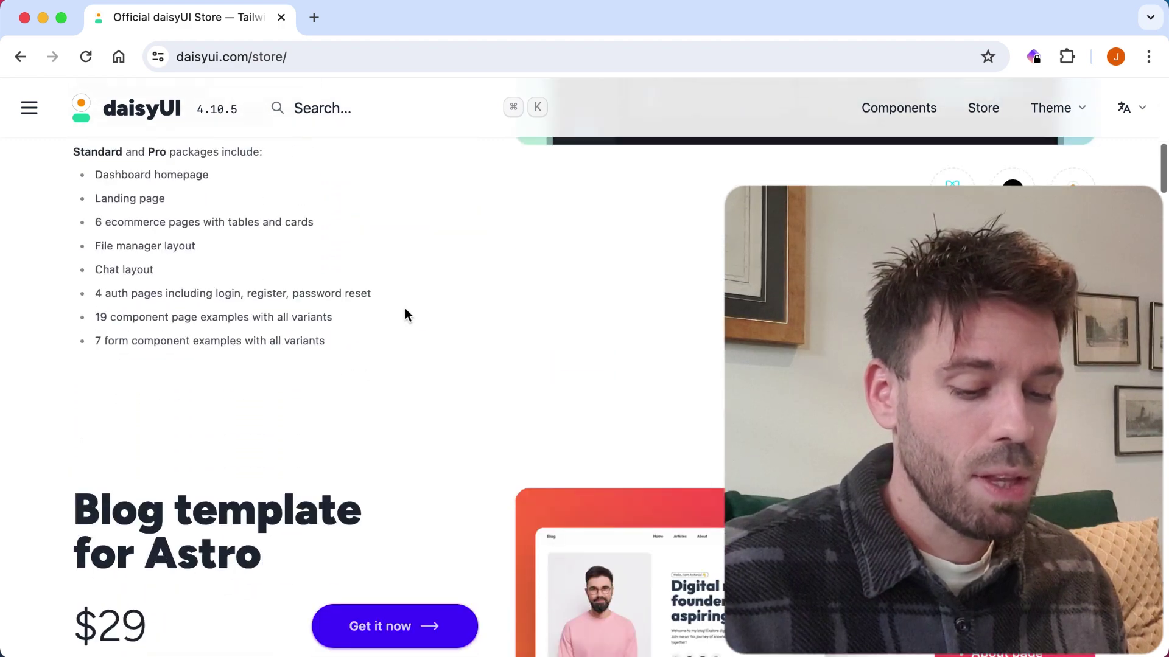
{"action": "scroll", "coordinate": [461, 271], "scroll_direction": "down", "scroll_amount": 20}
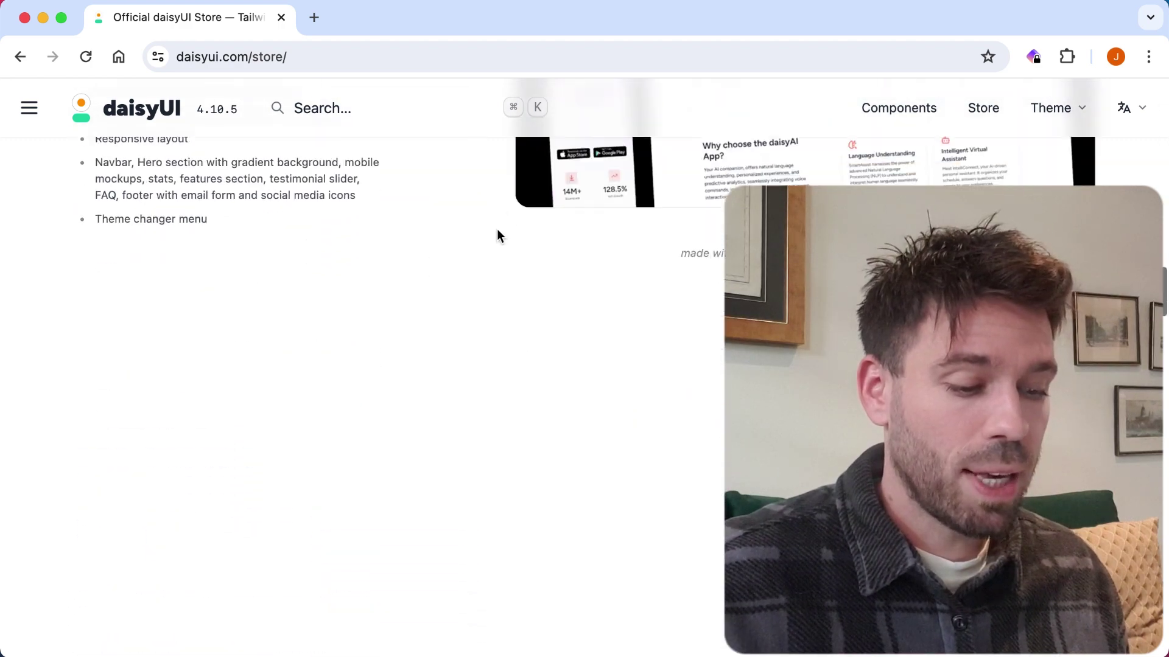
{"action": "scroll", "coordinate": [497, 236], "scroll_direction": "down", "scroll_amount": 20}
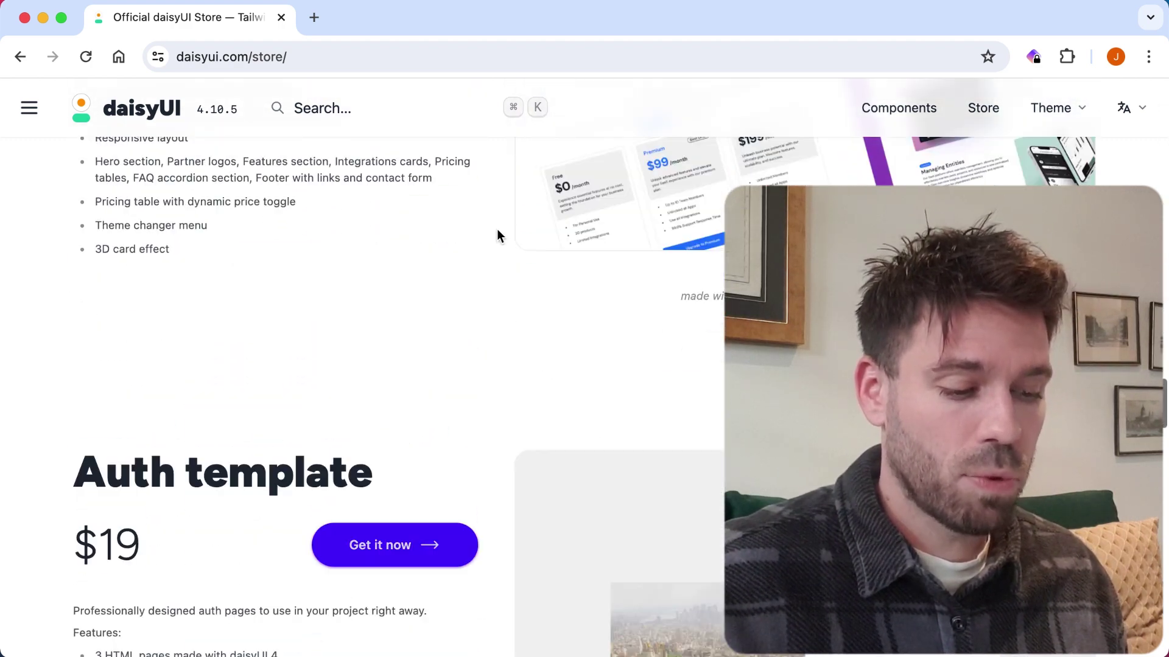
{"action": "scroll", "coordinate": [496, 236], "scroll_direction": "down", "scroll_amount": 10}
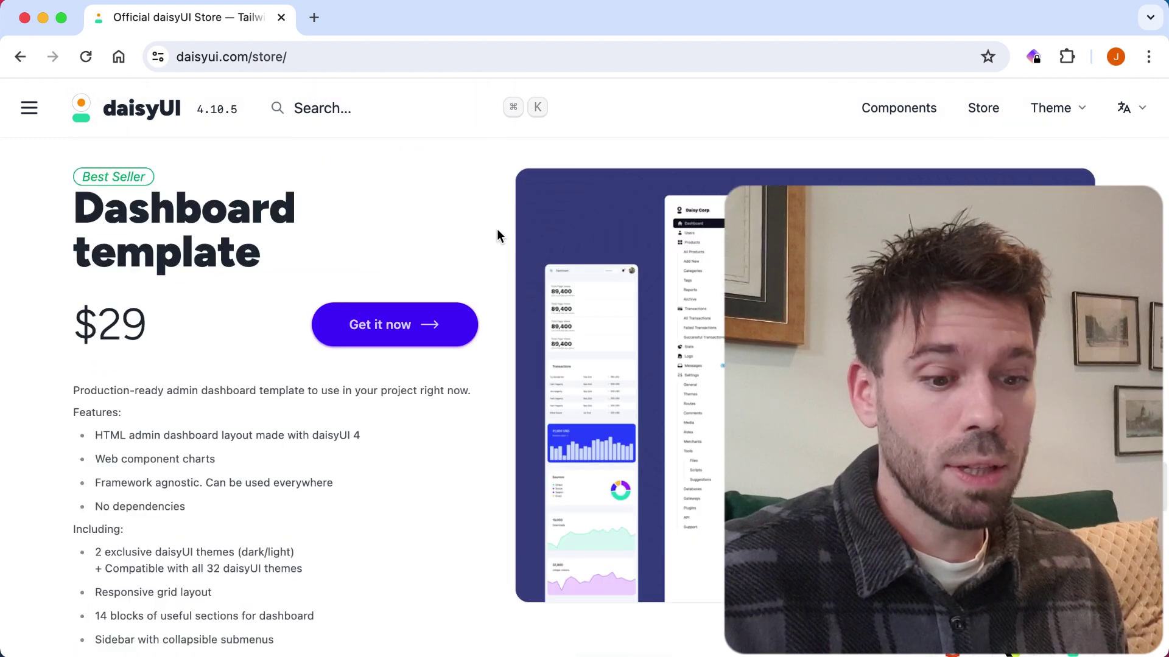
{"action": "scroll", "coordinate": [497, 236], "scroll_direction": "down", "scroll_amount": 15}
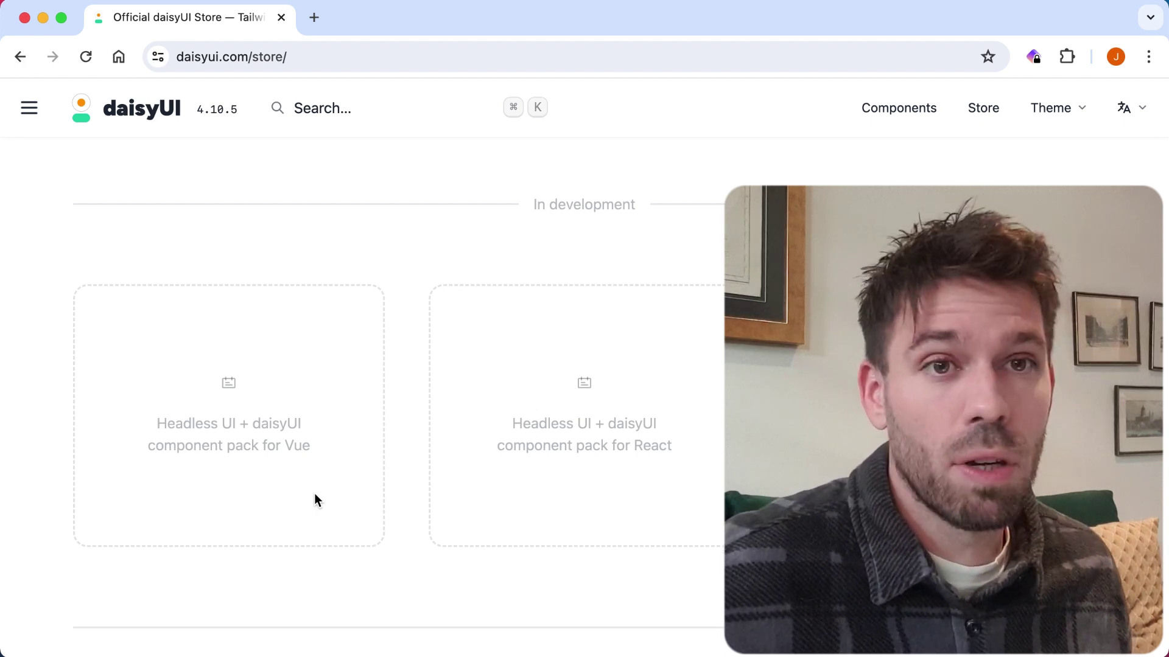
{"action": "scroll", "coordinate": [315, 495], "scroll_direction": "up", "scroll_amount": 3}
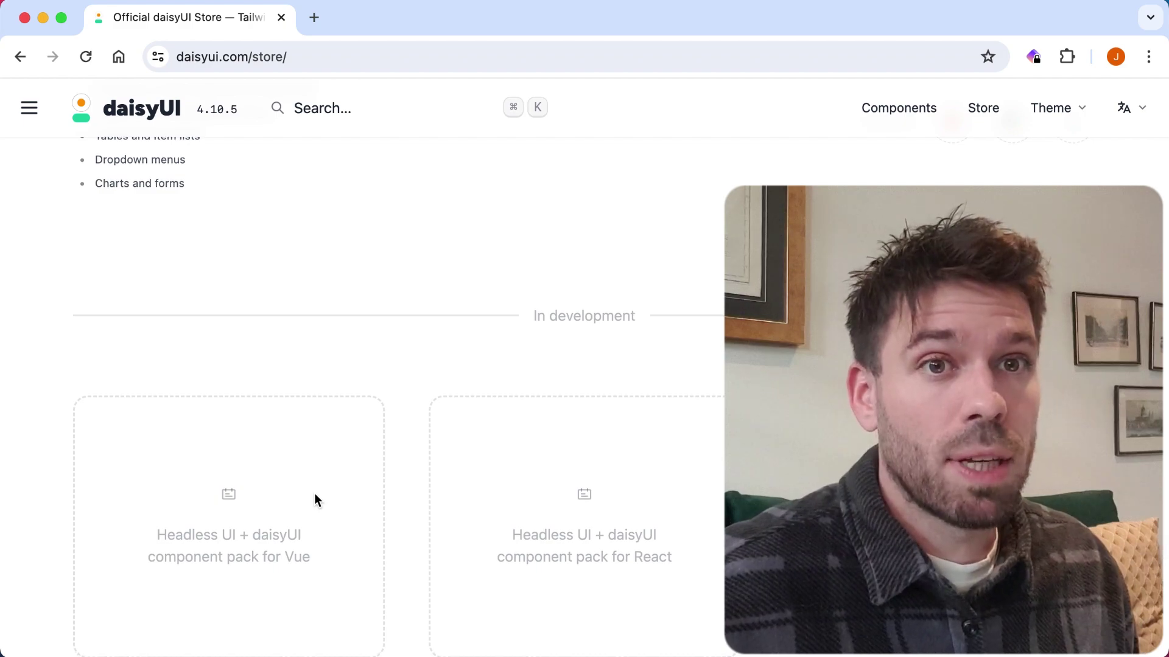
Return to the All daisyUI components page and scroll around its 55-component grid
{"action": "left_click", "coordinate": [890, 107]}
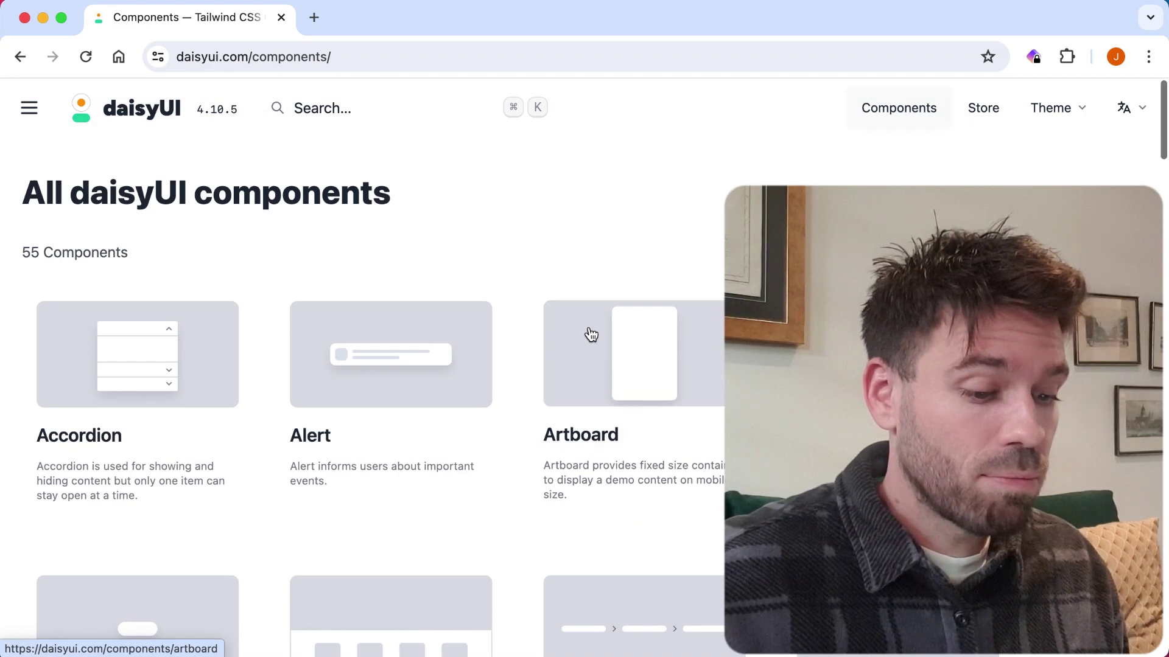
{"action": "scroll", "coordinate": [509, 207], "scroll_direction": "down", "scroll_amount": 3}
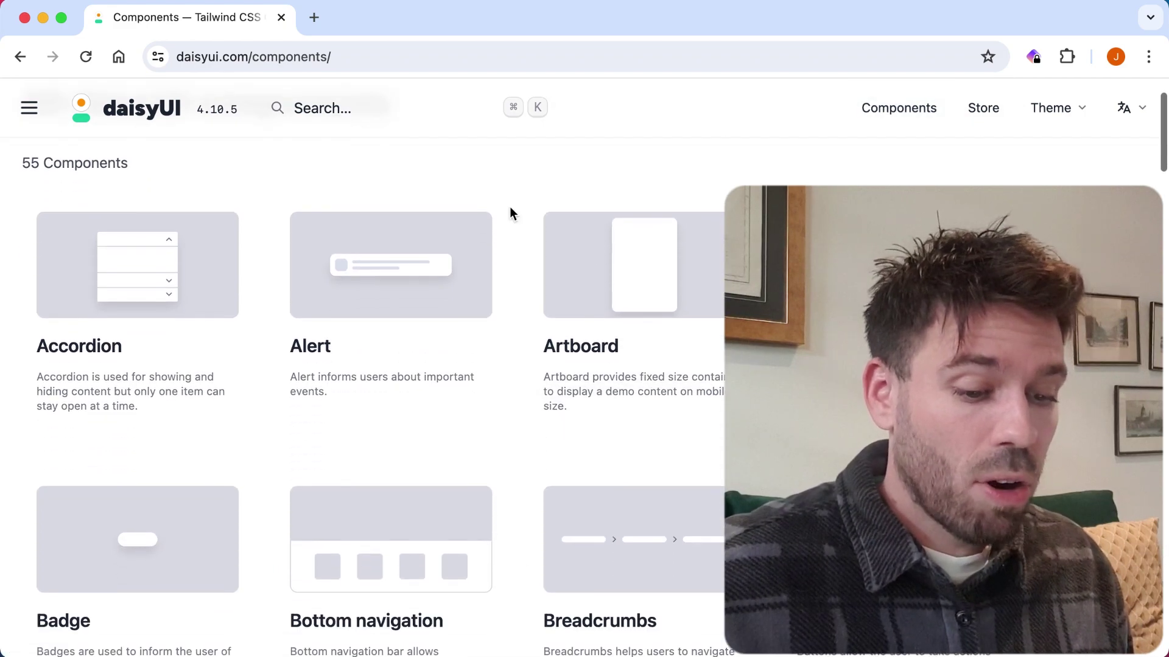
{"action": "scroll", "coordinate": [518, 233], "scroll_direction": "up", "scroll_amount": 2}
{"action": "scroll", "coordinate": [518, 234], "scroll_direction": "down", "scroll_amount": 2}
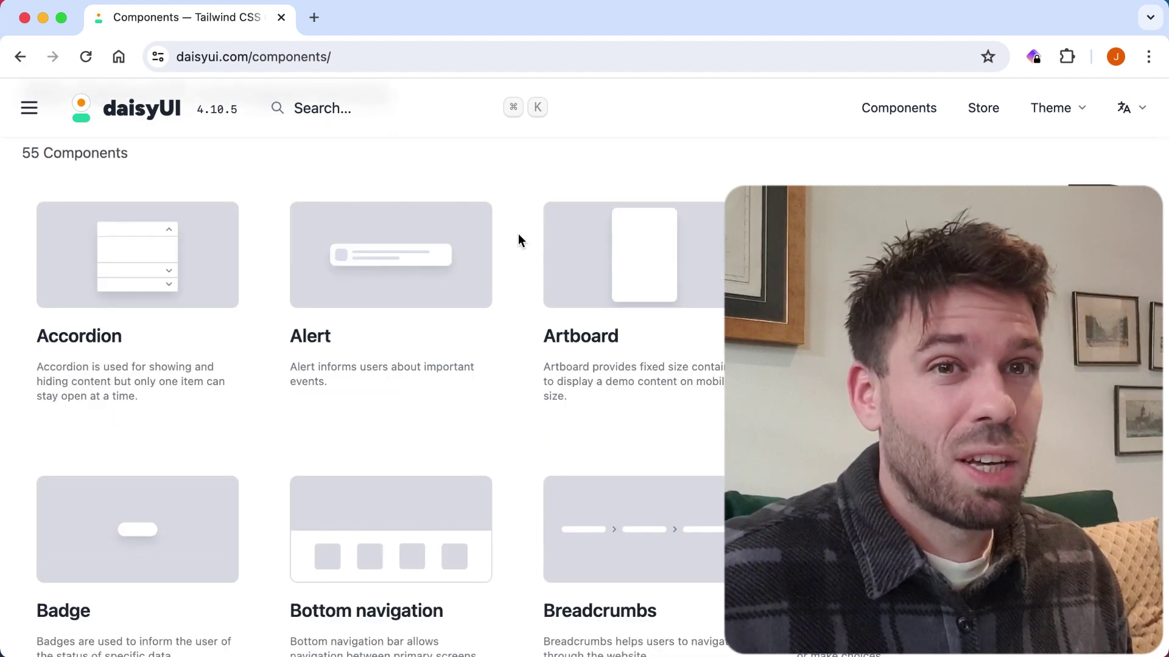
{"action": "scroll", "coordinate": [519, 236], "scroll_direction": "down", "scroll_amount": 2}
{"action": "scroll", "coordinate": [518, 236], "scroll_direction": "up", "scroll_amount": 2}
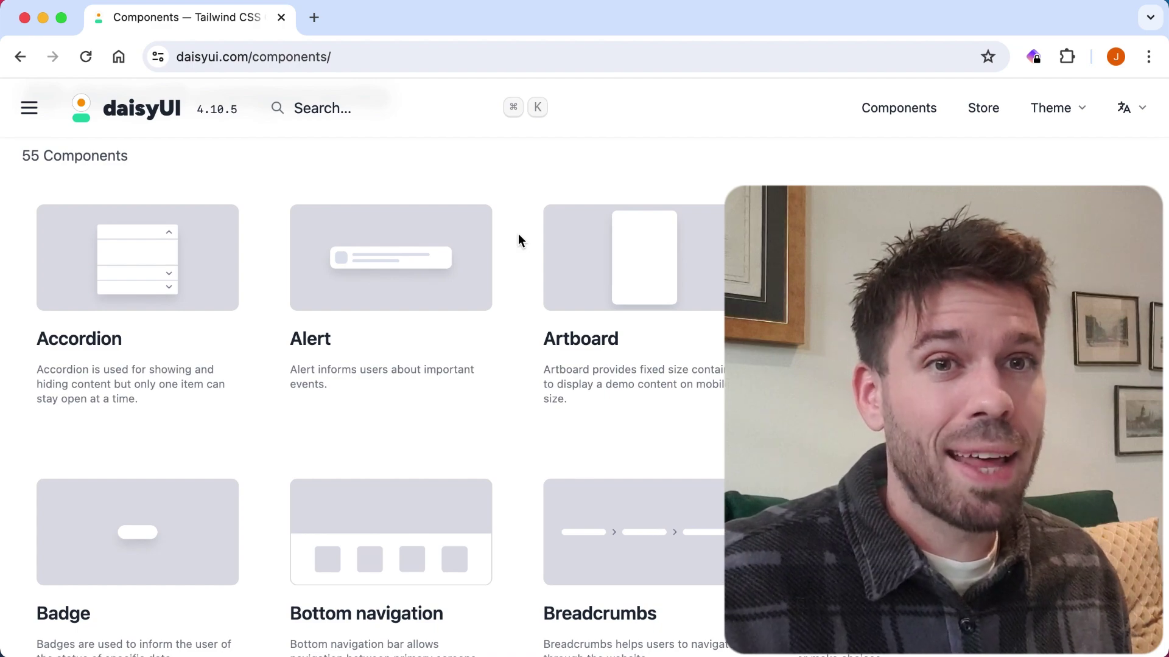
{"action": "scroll", "coordinate": [519, 235], "scroll_direction": "up", "scroll_amount": 3}
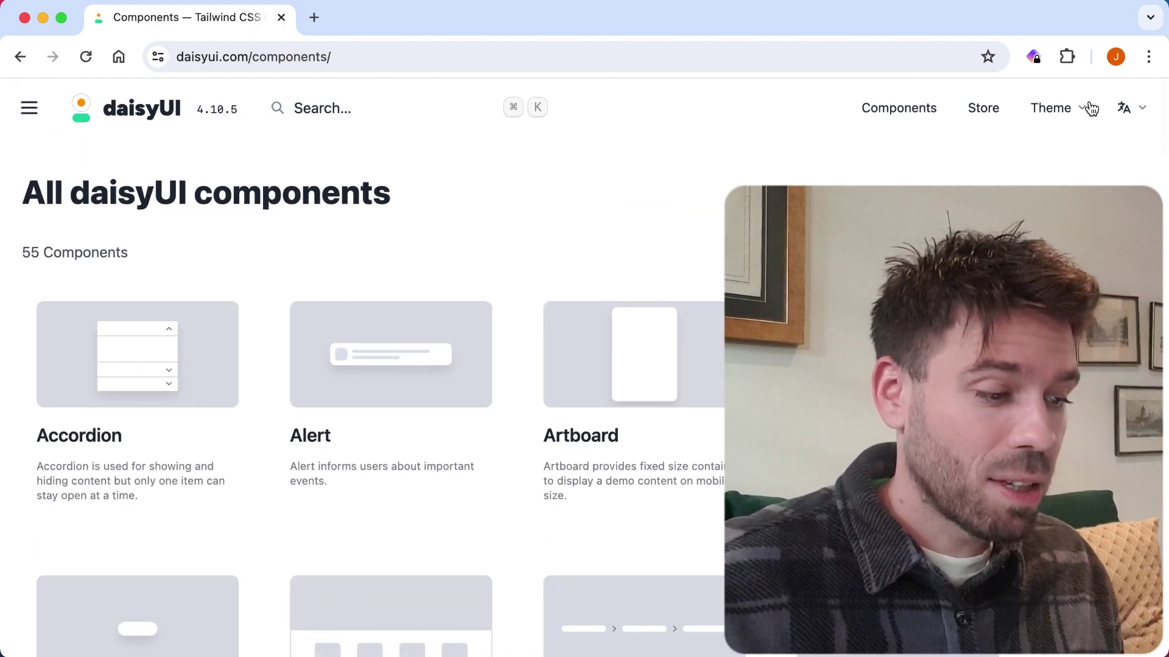
Choose 'Make your theme!' at the bottom of the Theme dropdown
{"action": "left_click", "coordinate": [1050, 116]}
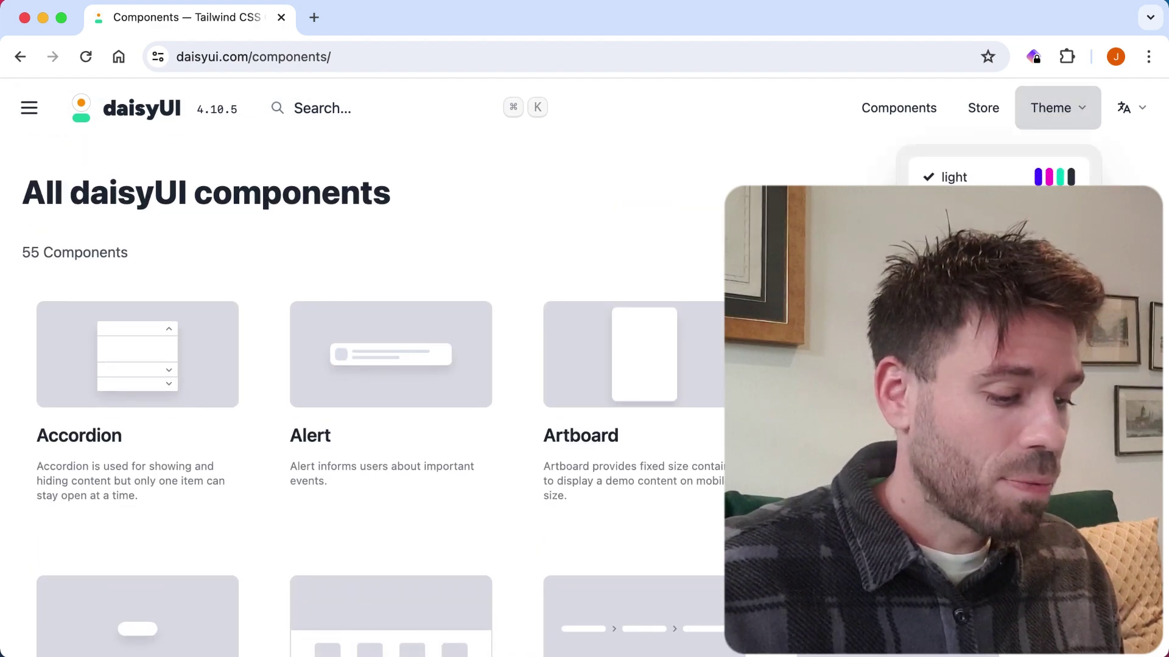
{"action": "scroll", "coordinate": [1005, 295], "scroll_direction": "down", "scroll_amount": 5}
{"action": "scroll", "coordinate": [1004, 292], "scroll_direction": "down", "scroll_amount": 10}
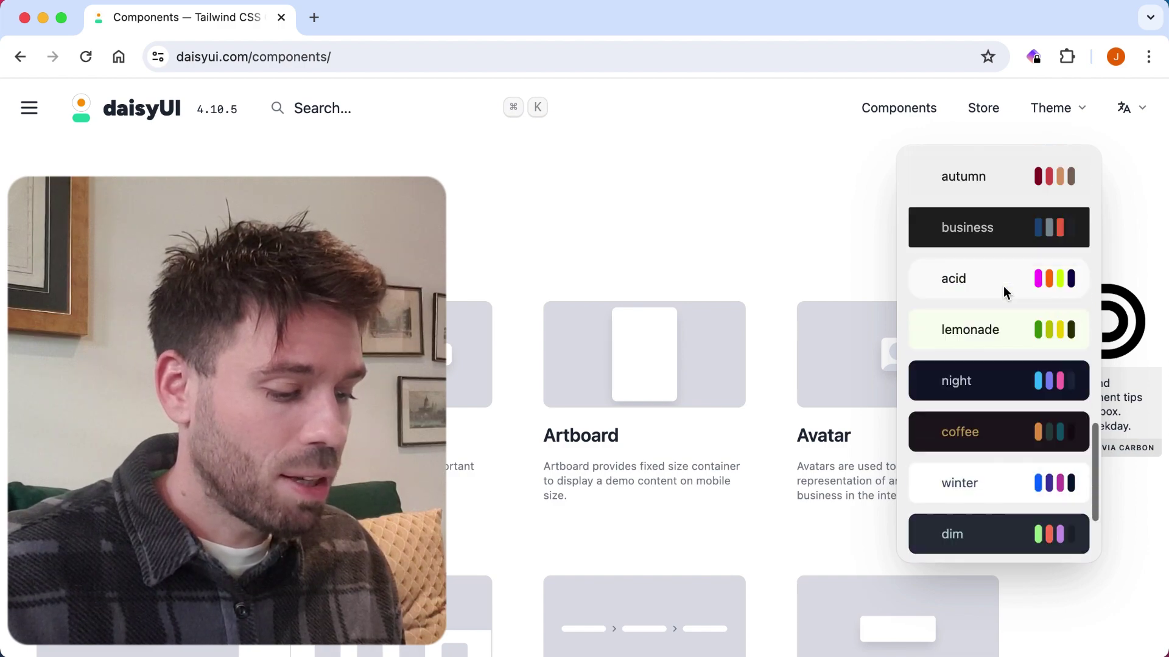
{"action": "left_click", "coordinate": [997, 542]}
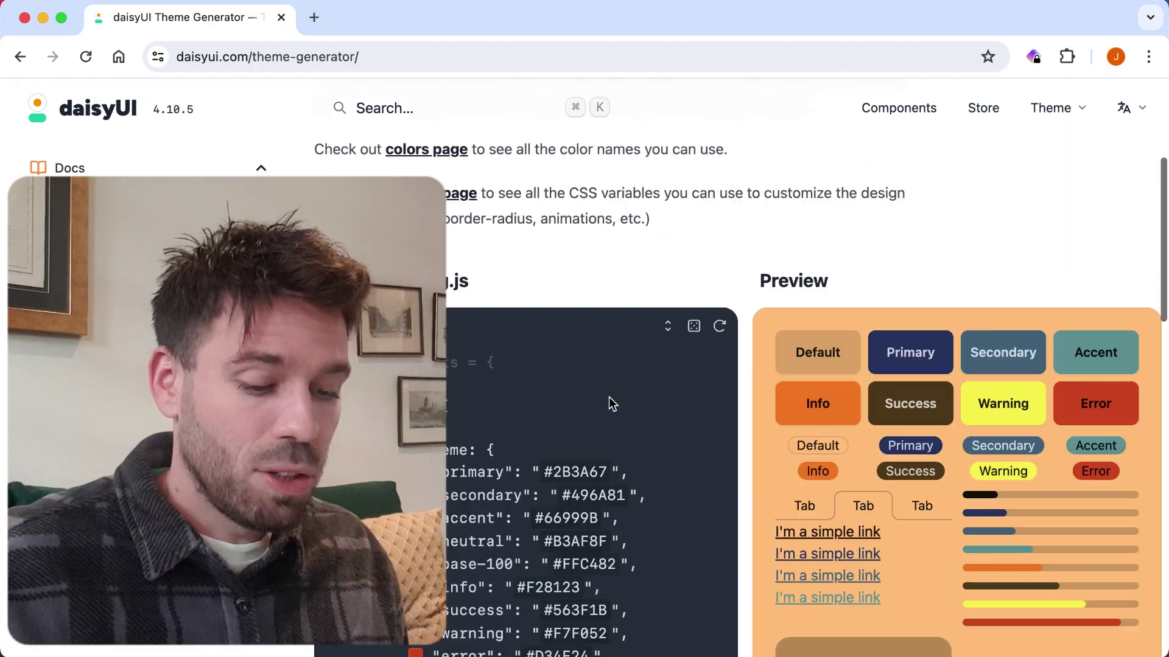
{"action": "scroll", "coordinate": [609, 397], "scroll_direction": "down", "scroll_amount": 3}
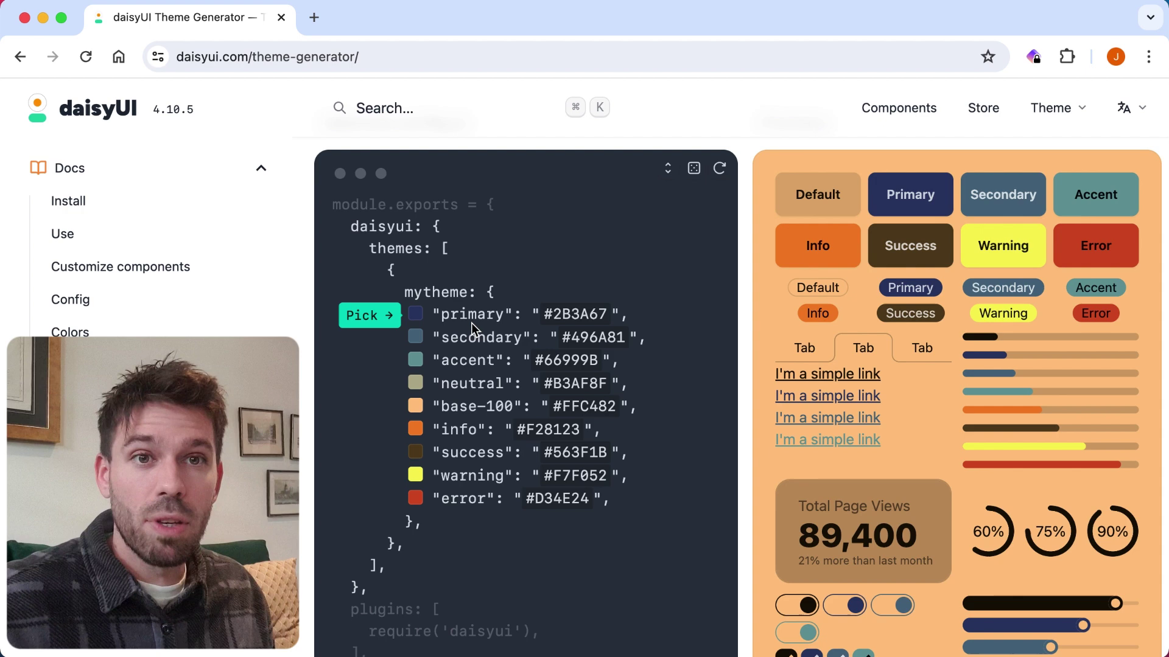
Reset the theme to default colours and change the primary value to red
{"action": "left_click", "coordinate": [719, 168]}
{"action": "double_click", "coordinate": [592, 313]}
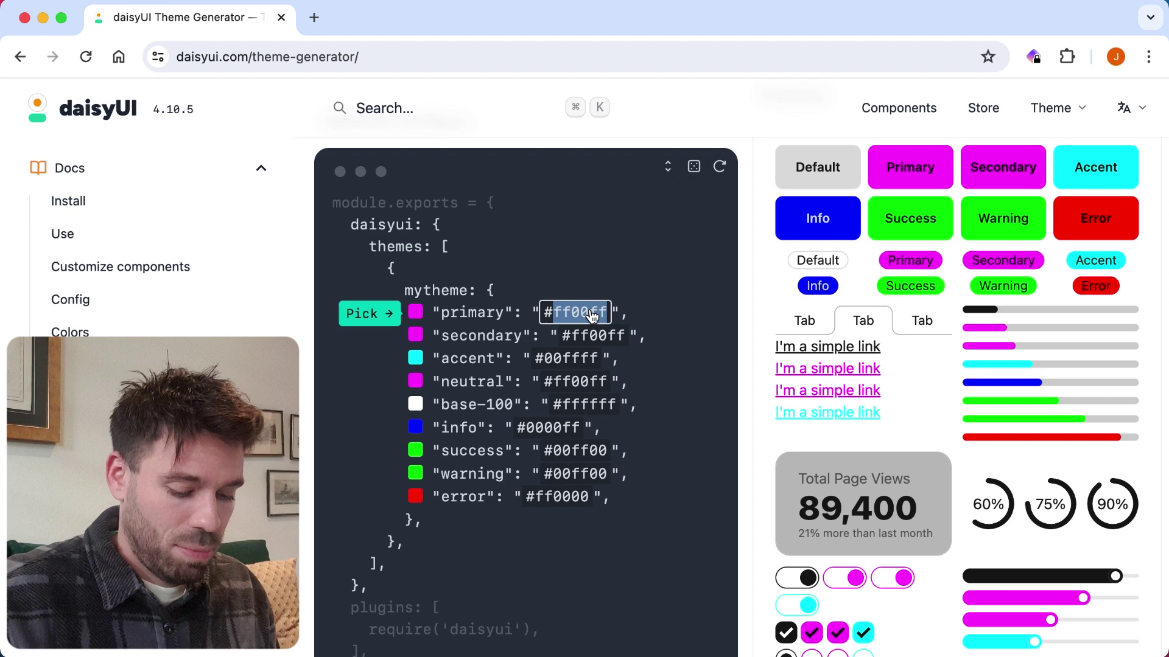
{"action": "type", "text": "red"}
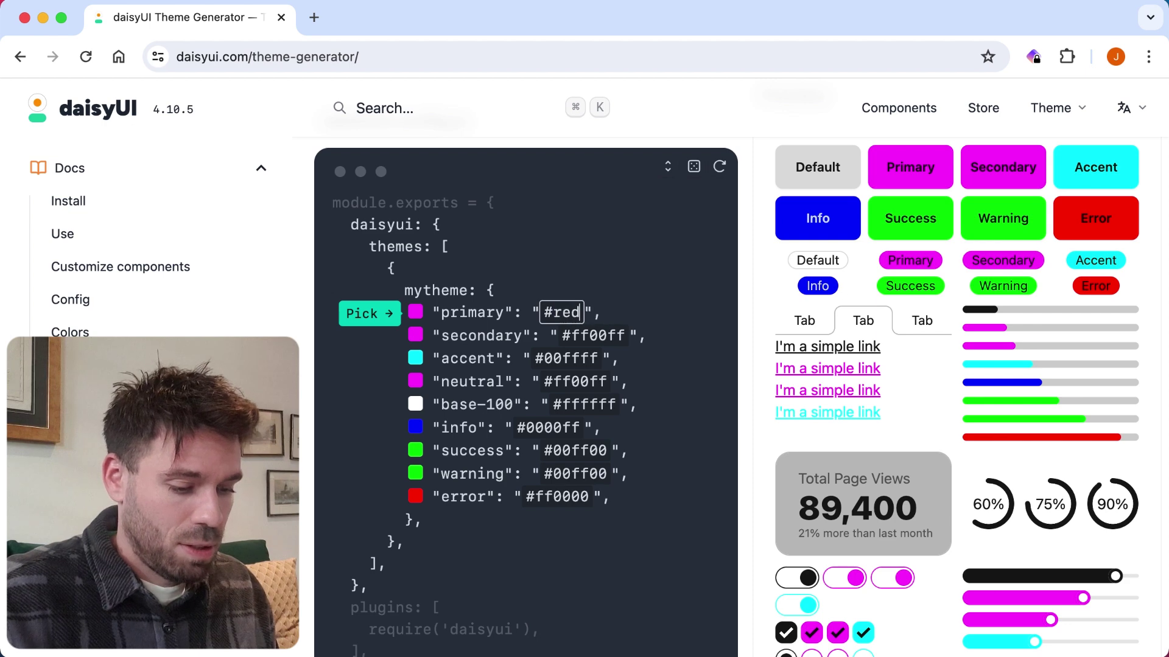
{"action": "left_click", "coordinate": [553, 313]}
{"action": "key", "text": "BackSpace"}
{"action": "left_click", "coordinate": [664, 309]}
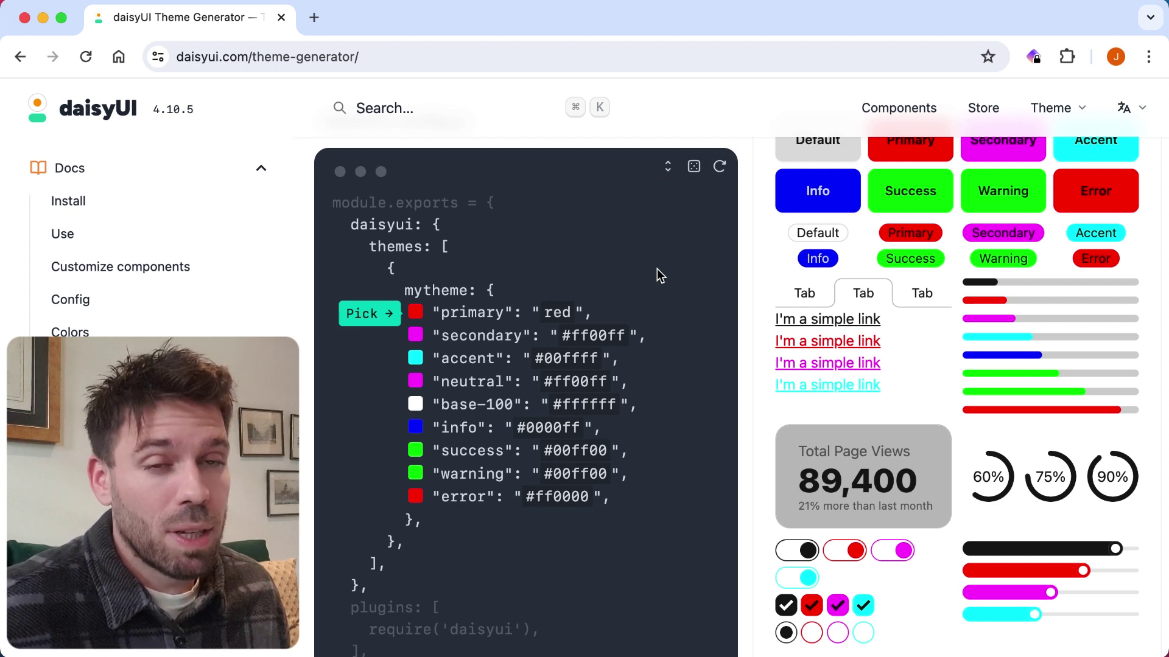
Scroll down and back up through the page after the red primary change
{"action": "scroll", "coordinate": [289, 265], "scroll_direction": "down", "scroll_amount": 5}
{"action": "scroll", "coordinate": [952, 416], "scroll_direction": "down", "scroll_amount": 4}
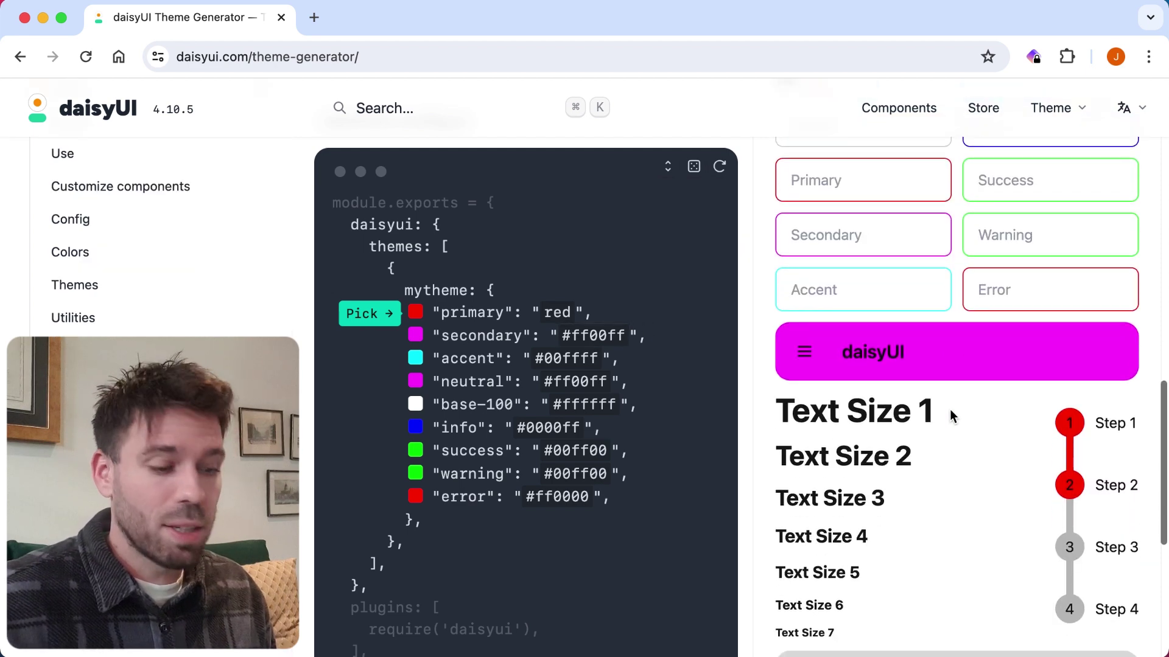
{"action": "scroll", "coordinate": [803, 350], "scroll_direction": "down", "scroll_amount": 3}
{"action": "scroll", "coordinate": [803, 353], "scroll_direction": "down", "scroll_amount": 2}
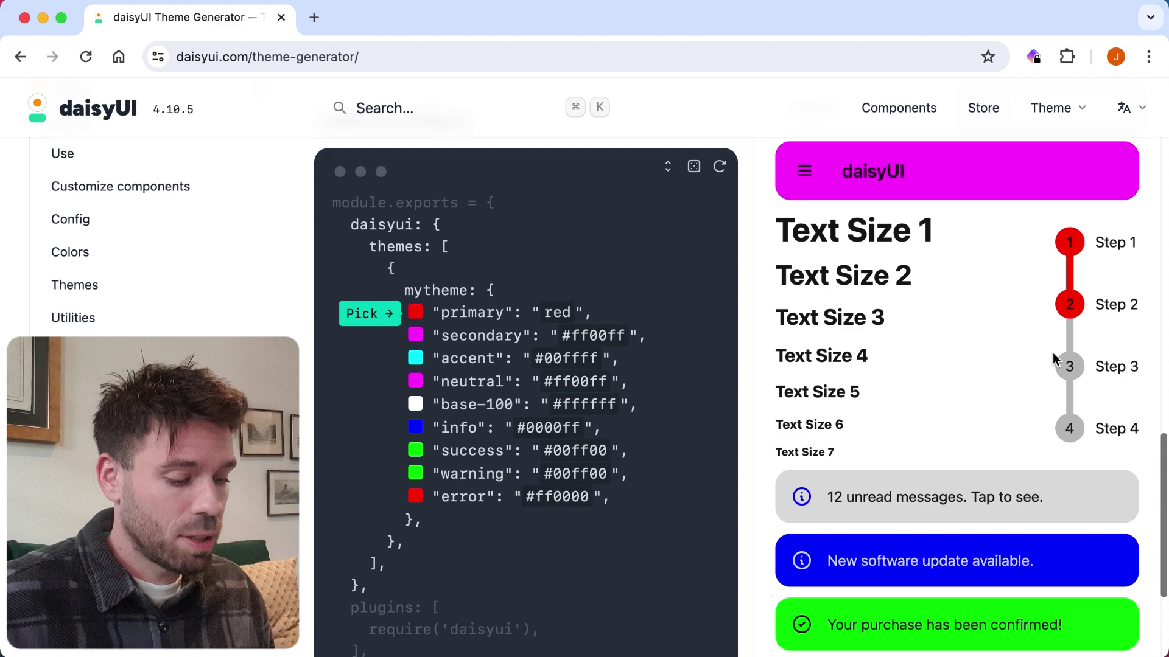
{"action": "scroll", "coordinate": [955, 348], "scroll_direction": "down", "scroll_amount": 5}
{"action": "scroll", "coordinate": [931, 426], "scroll_direction": "up", "scroll_amount": 10}
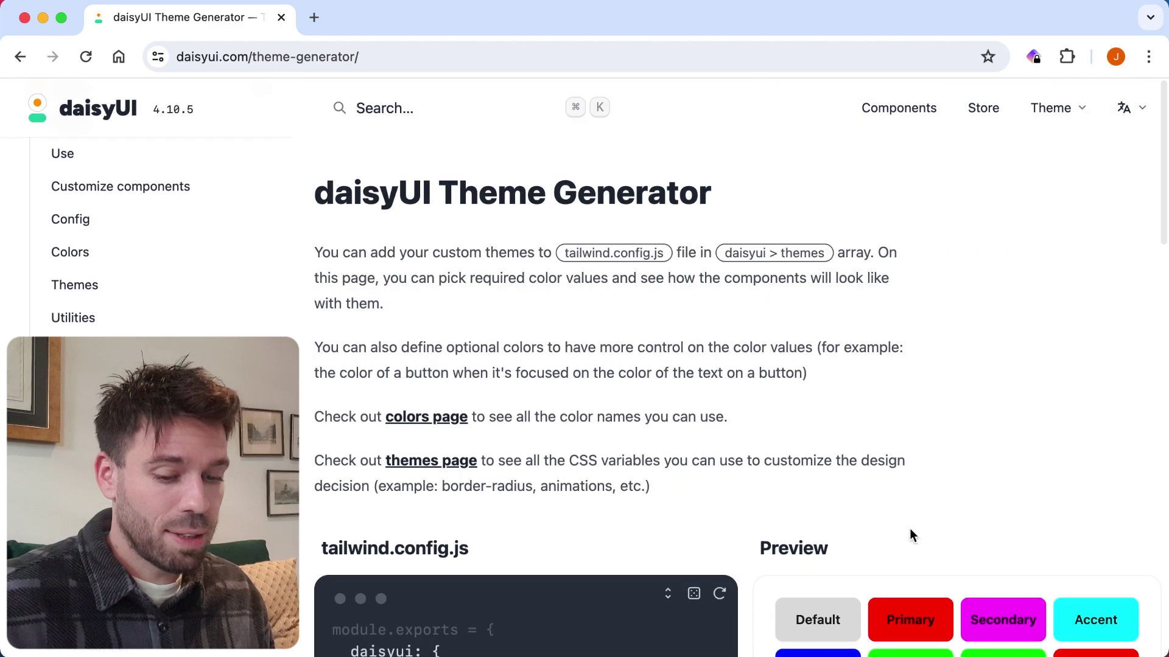
{"action": "scroll", "coordinate": [84, 200], "scroll_direction": "up", "scroll_amount": 3}
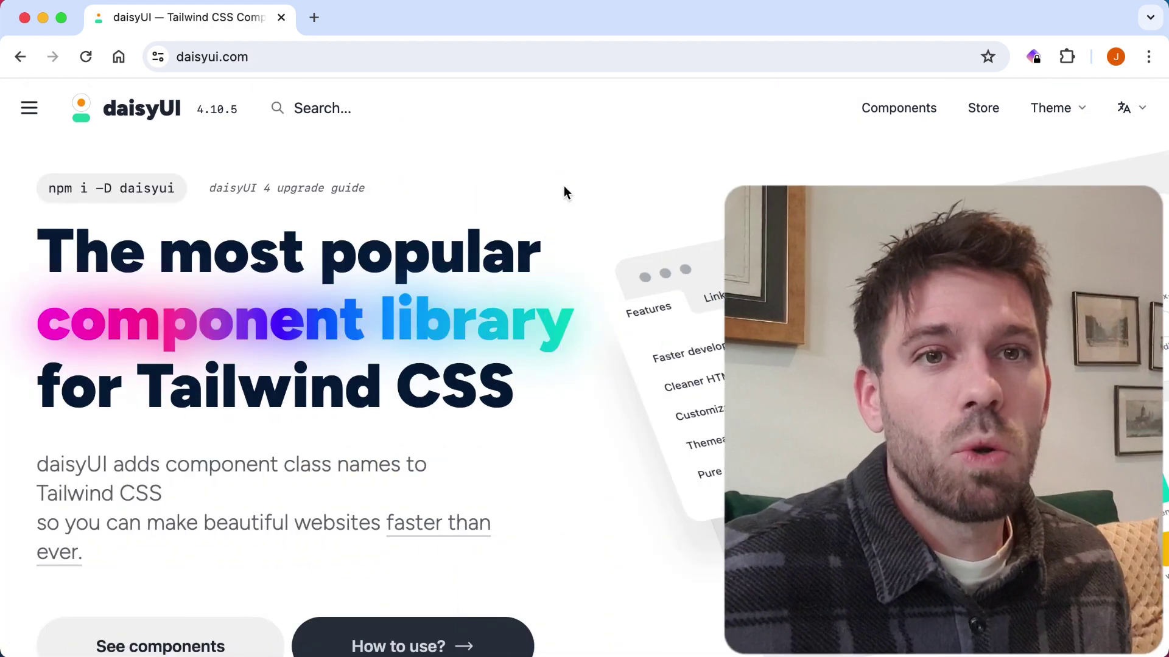